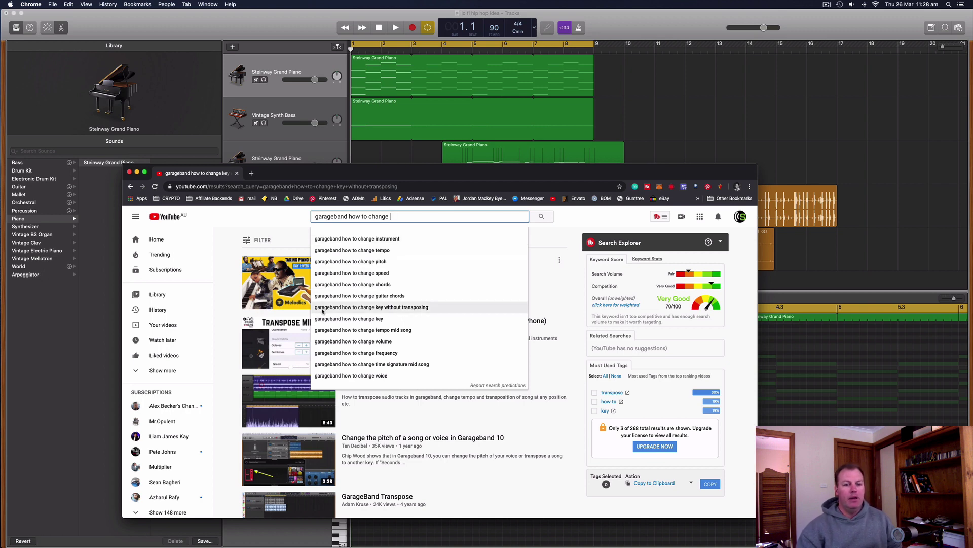
Open YouTube results for changing GarageBand key without transposing, then minimise Chrome.
click(411, 308)
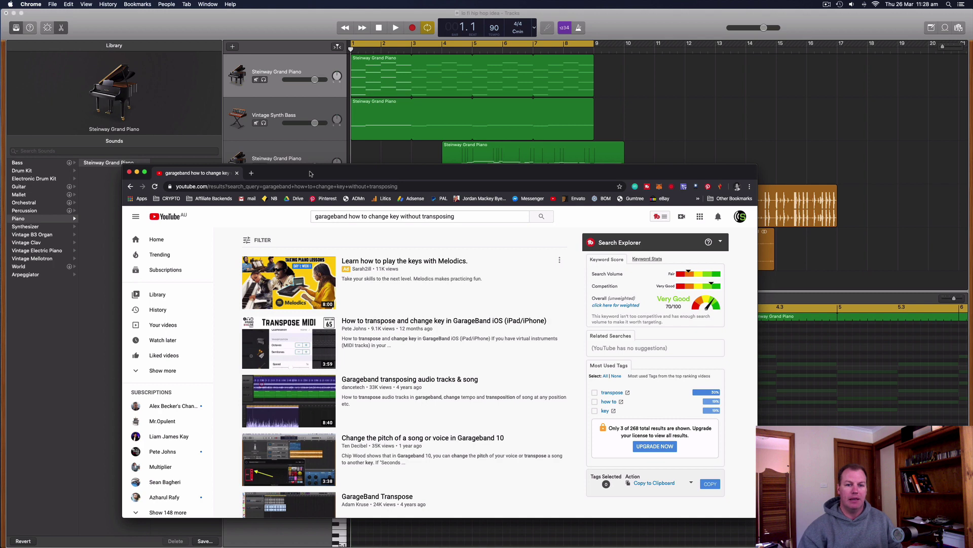
click(137, 173)
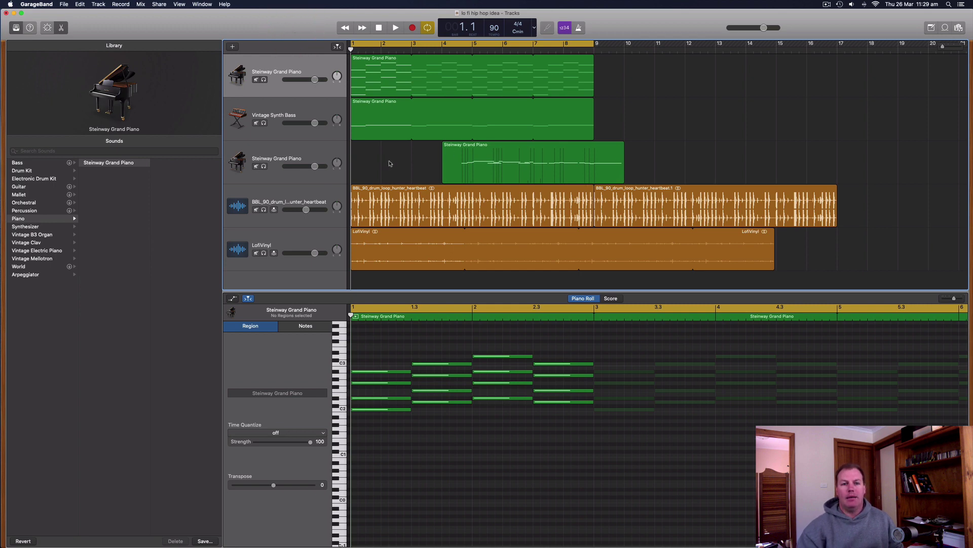
Select the piano, Vintage Synth Bass, drum and LofiVinyl tracks in turn, then play the project to about bar 5.
click(298, 65)
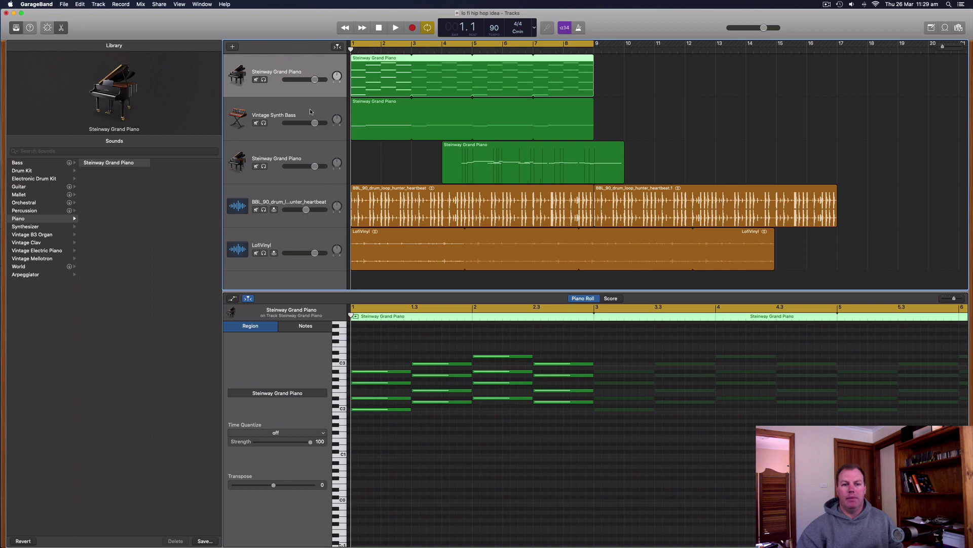
click(329, 113)
click(326, 149)
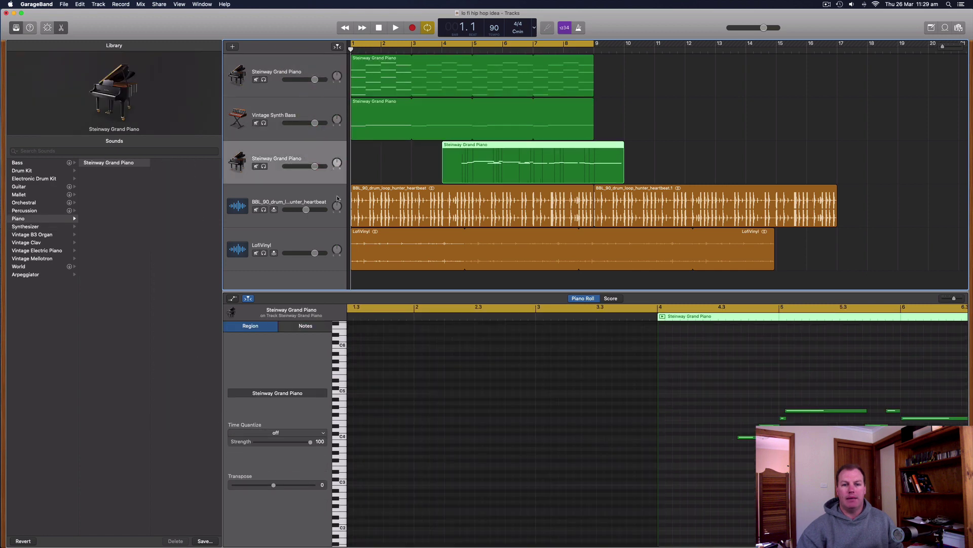
click(318, 110)
click(337, 153)
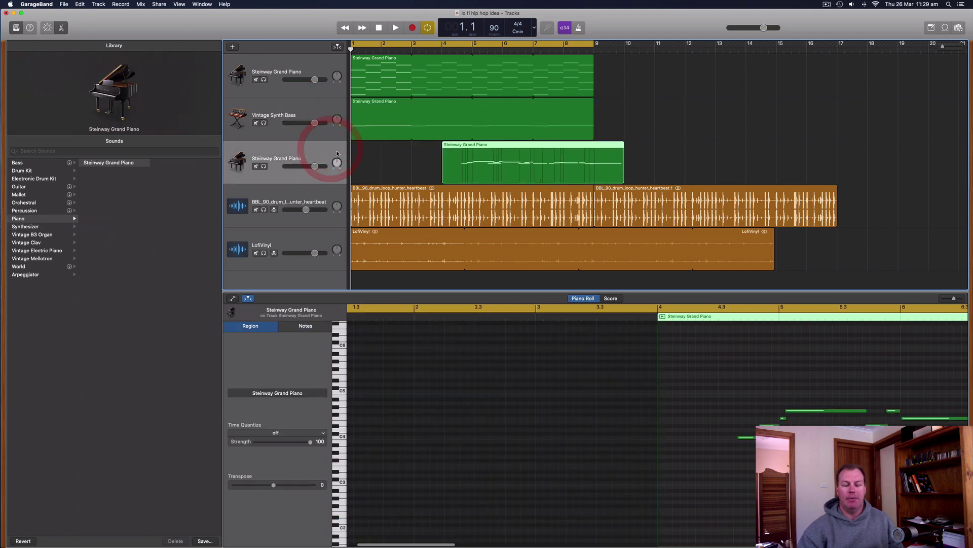
click(325, 196)
click(324, 238)
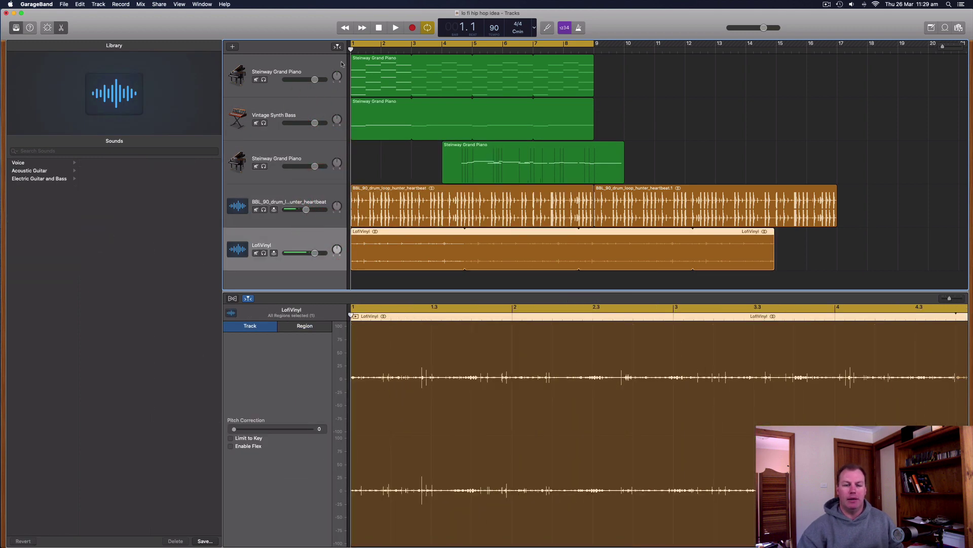
click(397, 28)
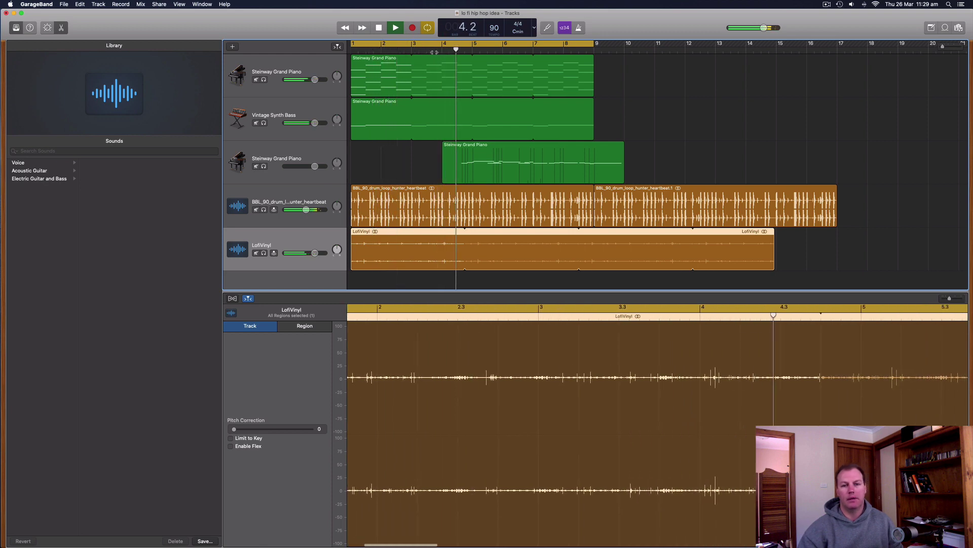
click(379, 28)
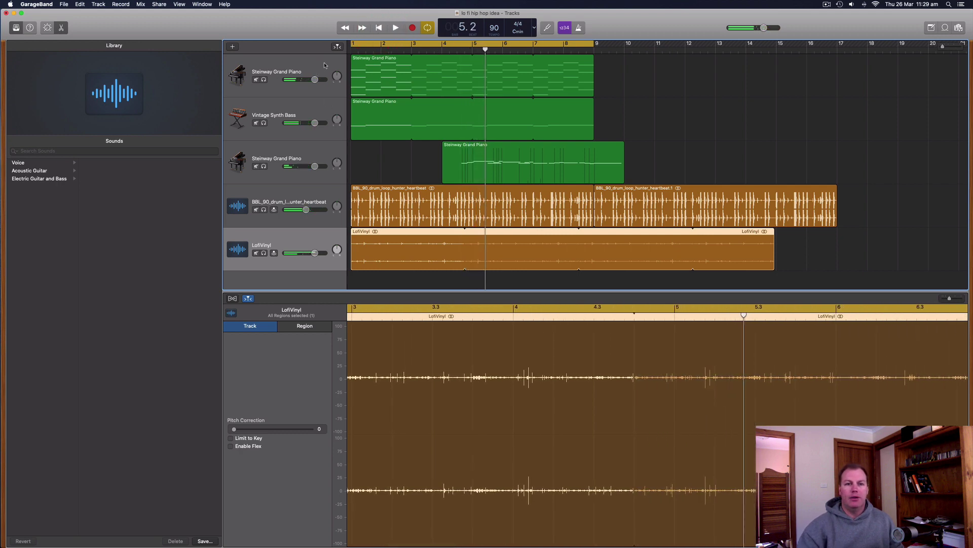
Select the first Steinway Grand Piano track, toggle the editor, and open its first region's chord notes.
click(315, 67)
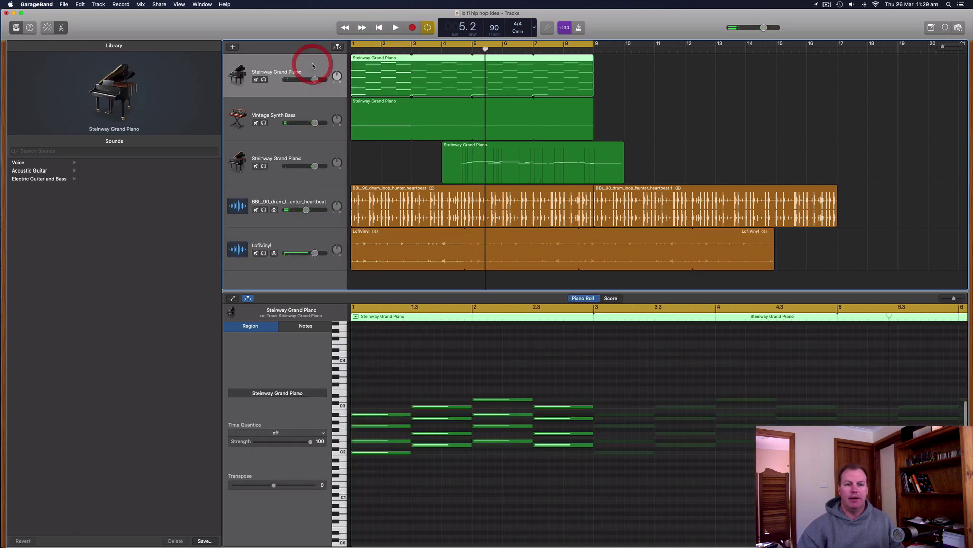
click(66, 28)
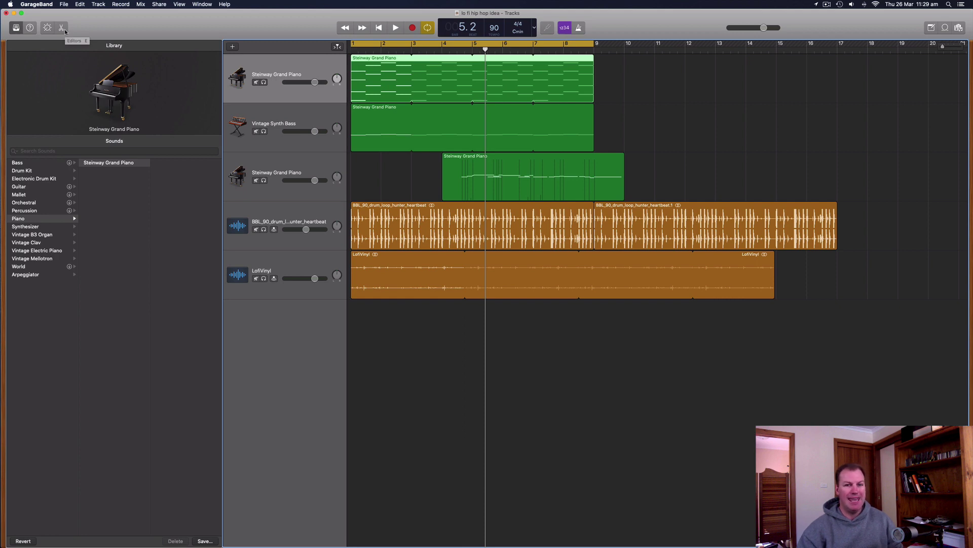
click(64, 30)
click(64, 30)
click(64, 30)
click(64, 30)
click(62, 28)
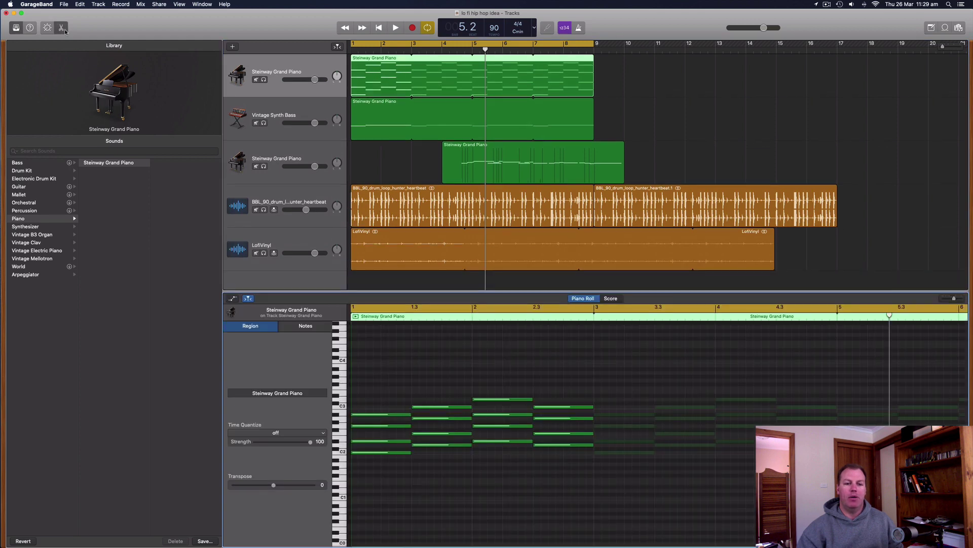
click(61, 28)
click(62, 28)
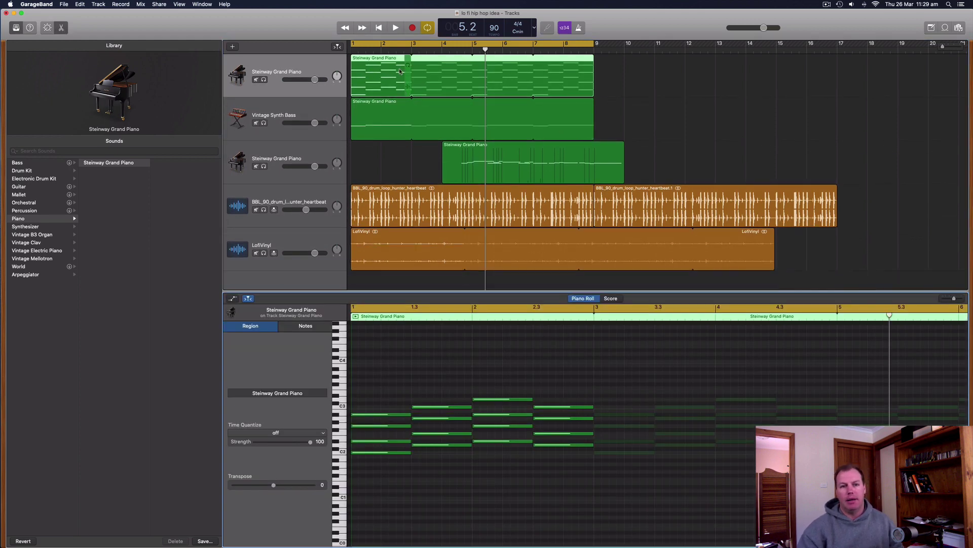
double_click(382, 60)
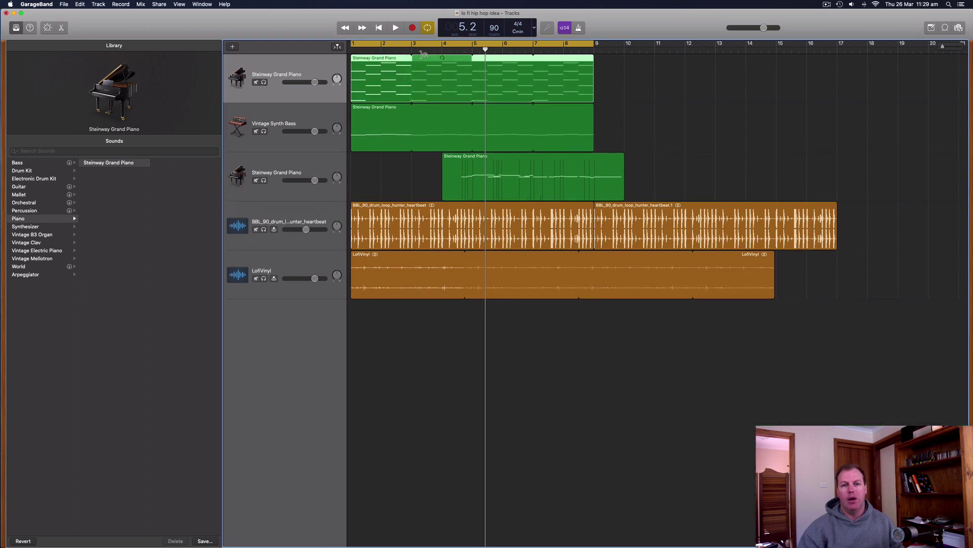
double_click(383, 60)
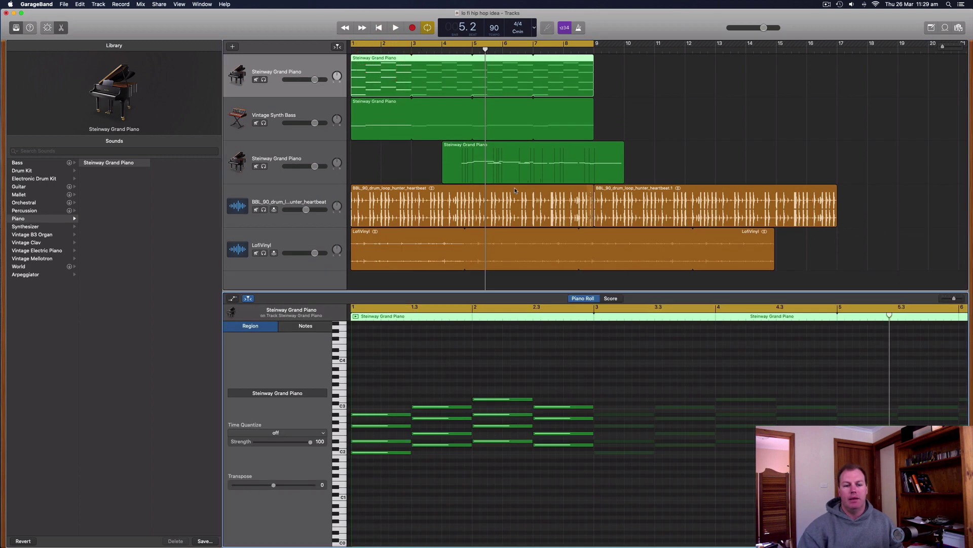
Set the first piano region's Transpose to +2 and play it back from the start.
click(297, 462)
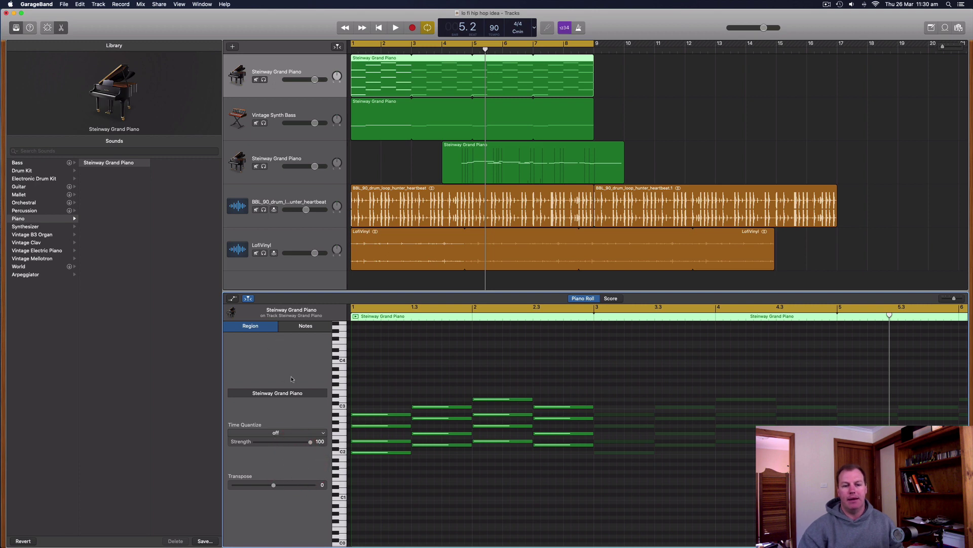
click(306, 326)
click(251, 326)
drag(276, 487, 278, 487)
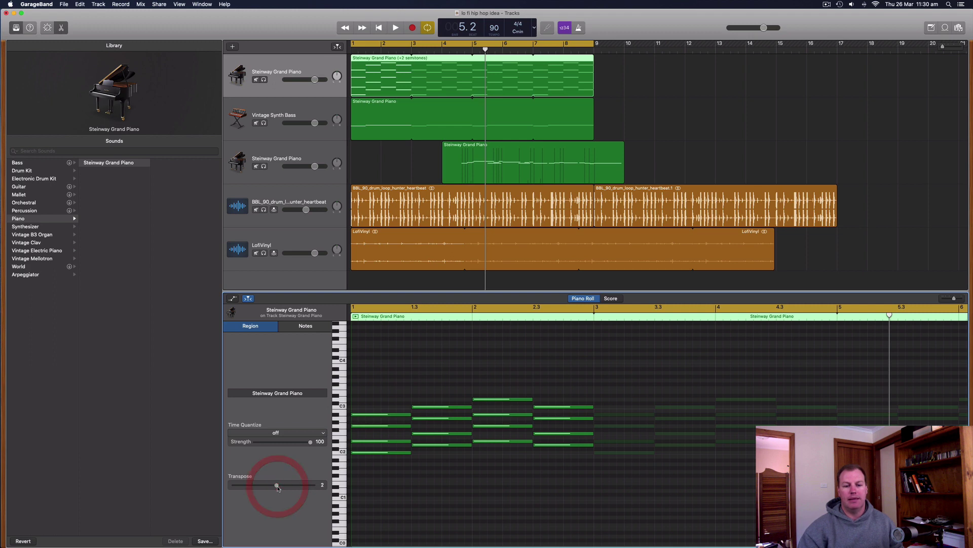
click(379, 27)
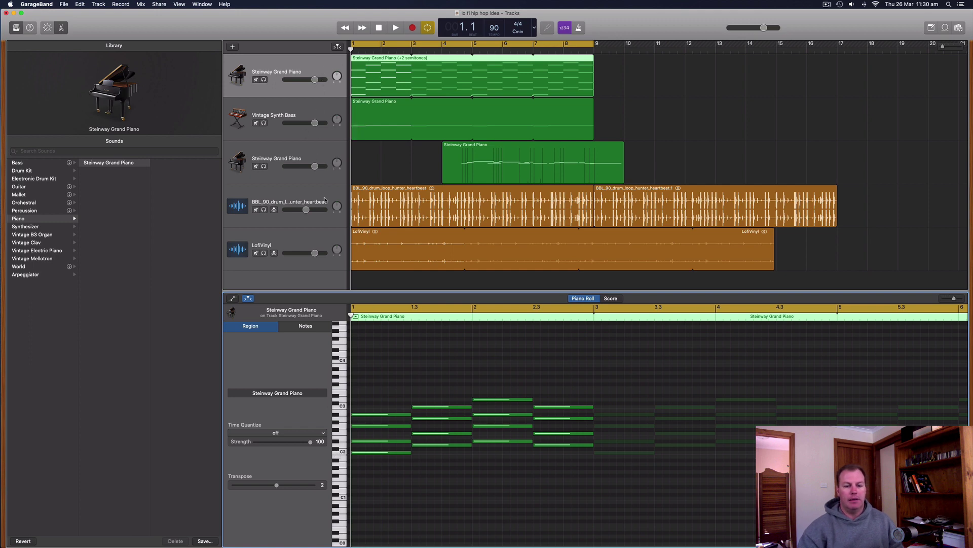
key(space)
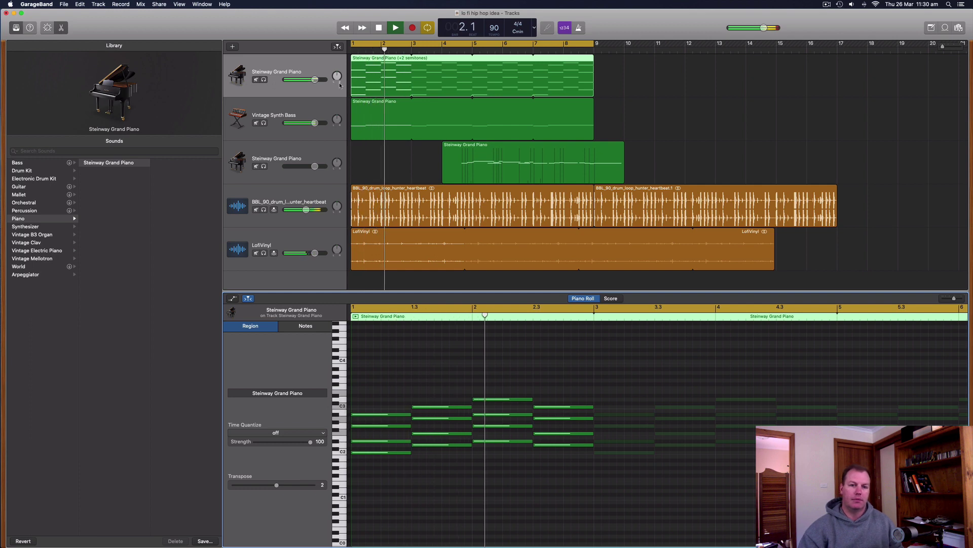
key(space)
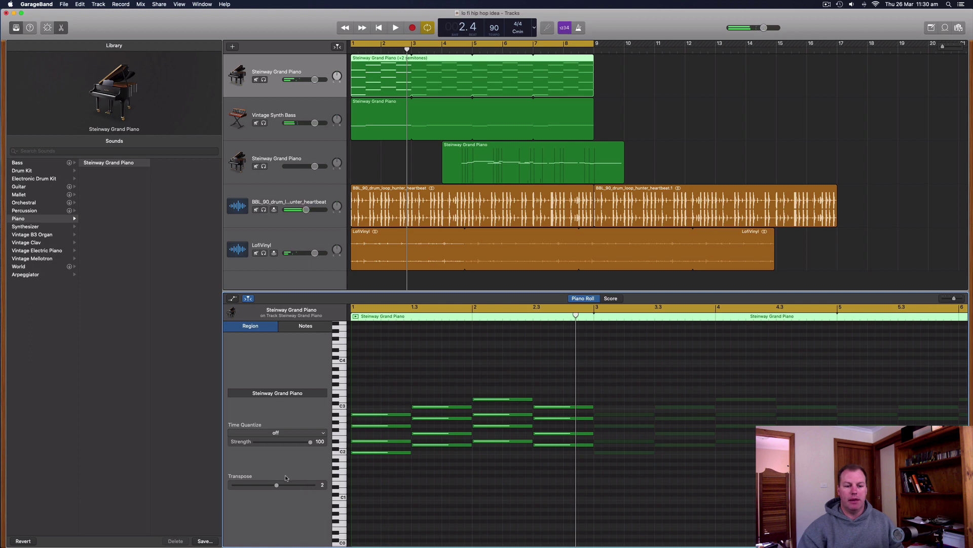
Transpose the Vintage Synth Bass and second piano regions up 2 semitones.
click(329, 115)
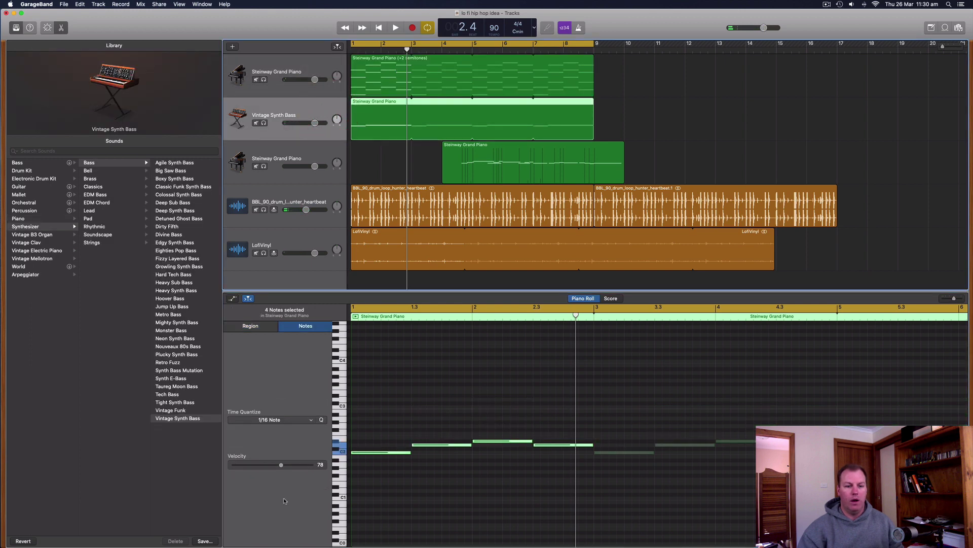
click(250, 326)
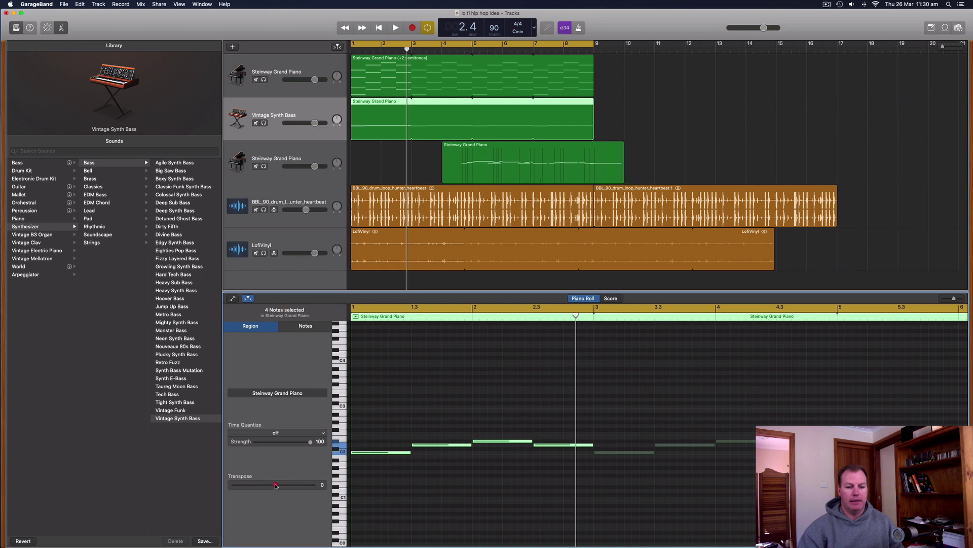
drag(275, 485, 276, 486)
click(314, 149)
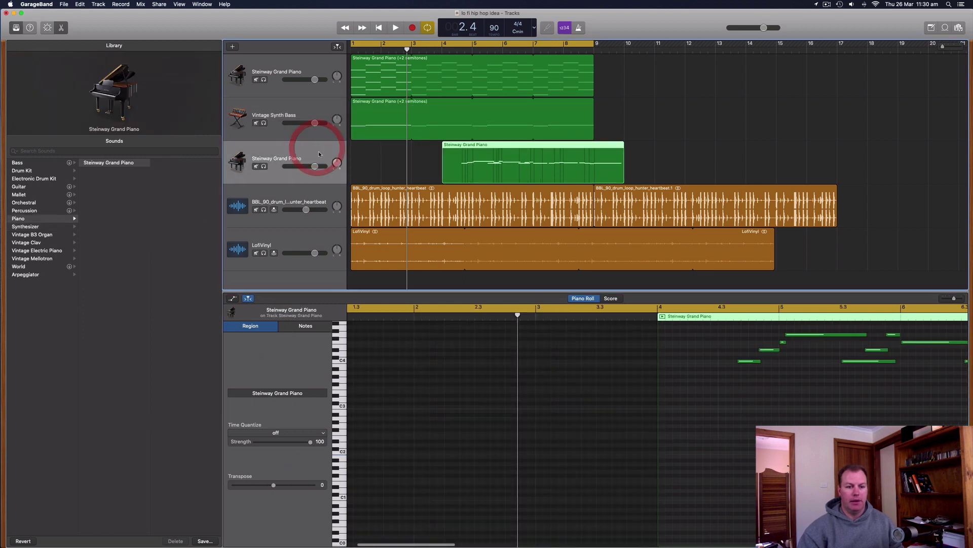
drag(274, 486, 277, 485)
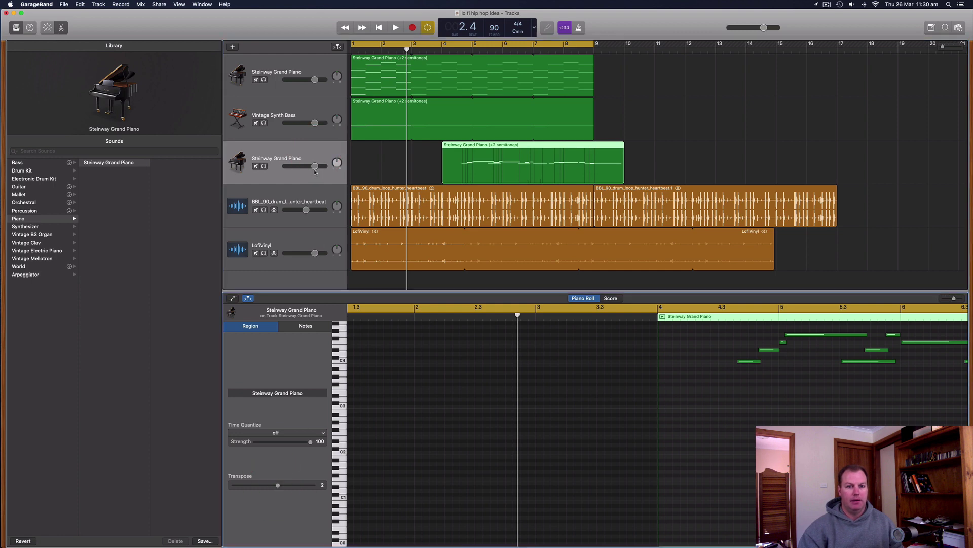
Play all parts from the start, then reset the first piano region's transpose to 0.
click(316, 71)
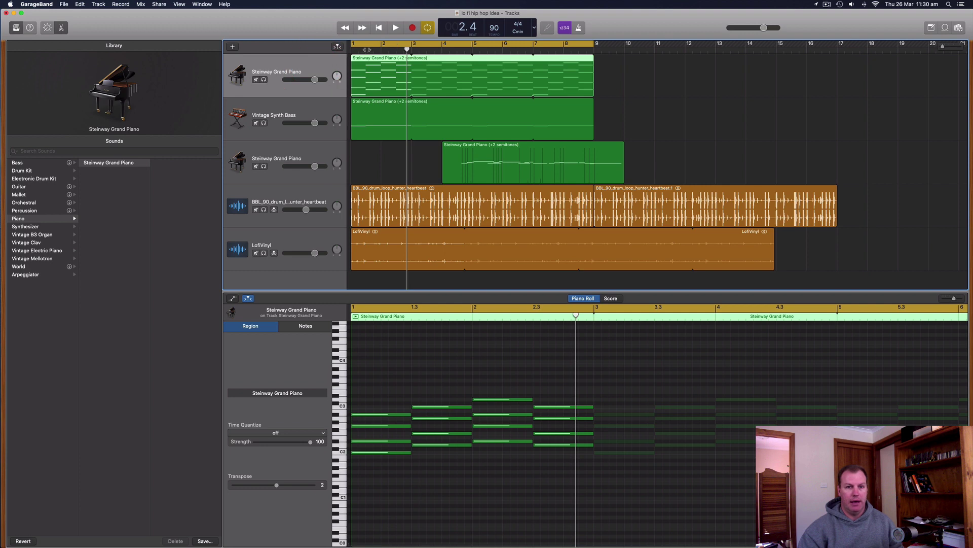
click(379, 27)
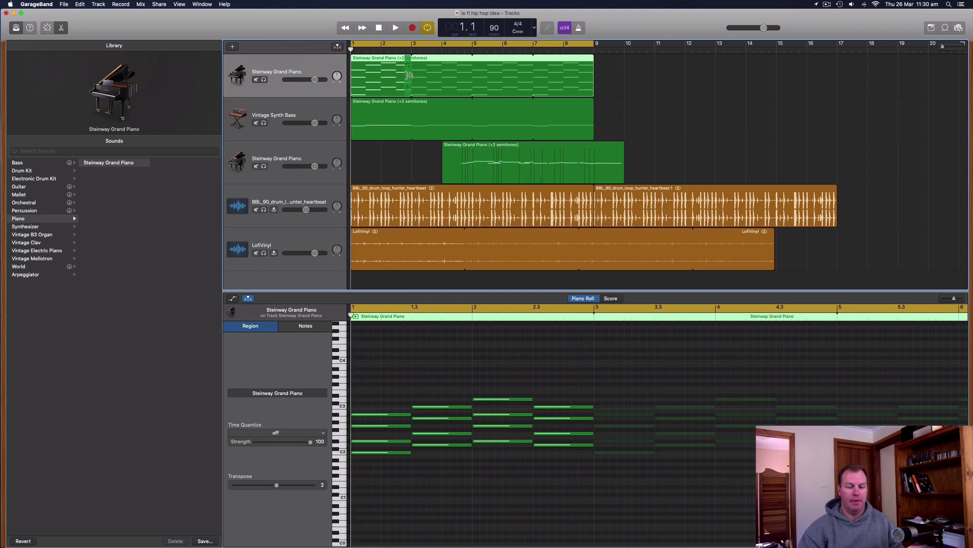
key(space)
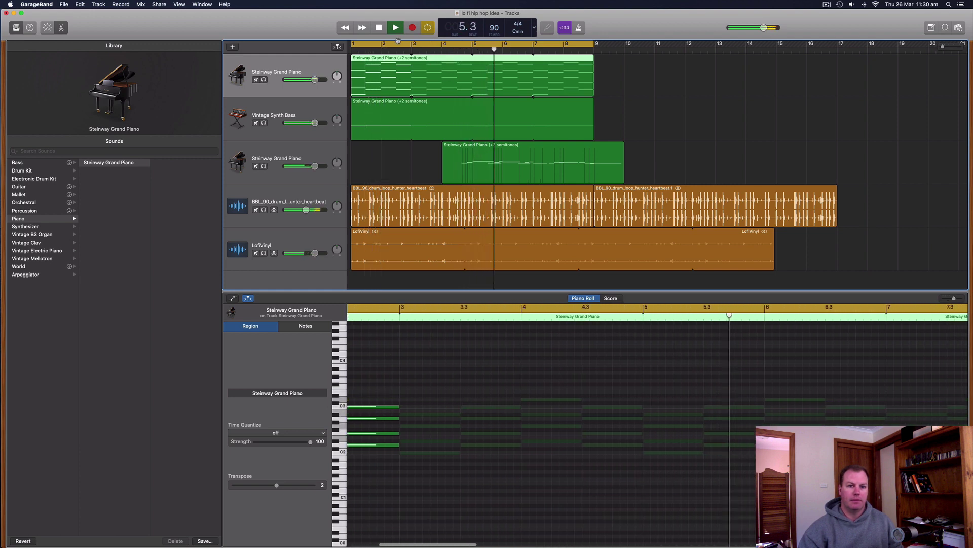
key(space)
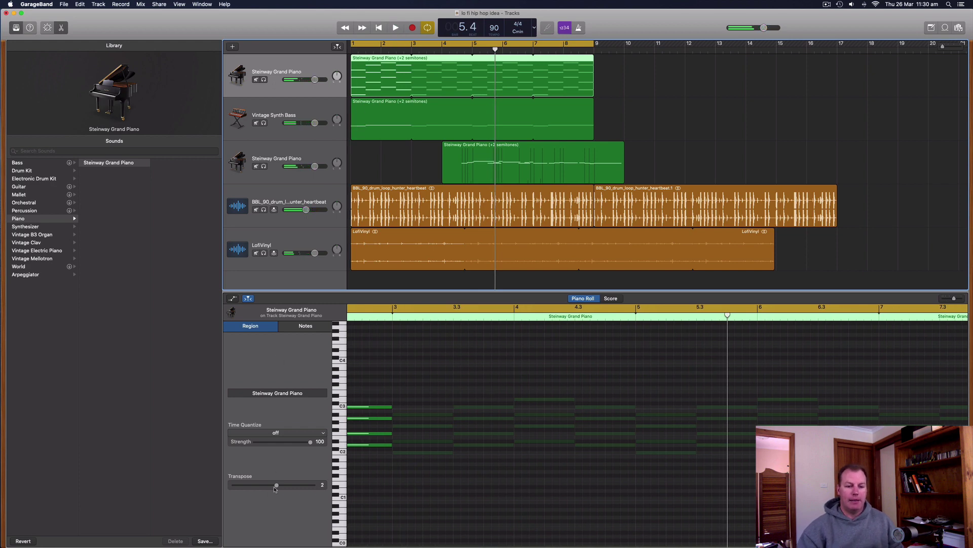
drag(276, 487, 274, 485)
click(329, 112)
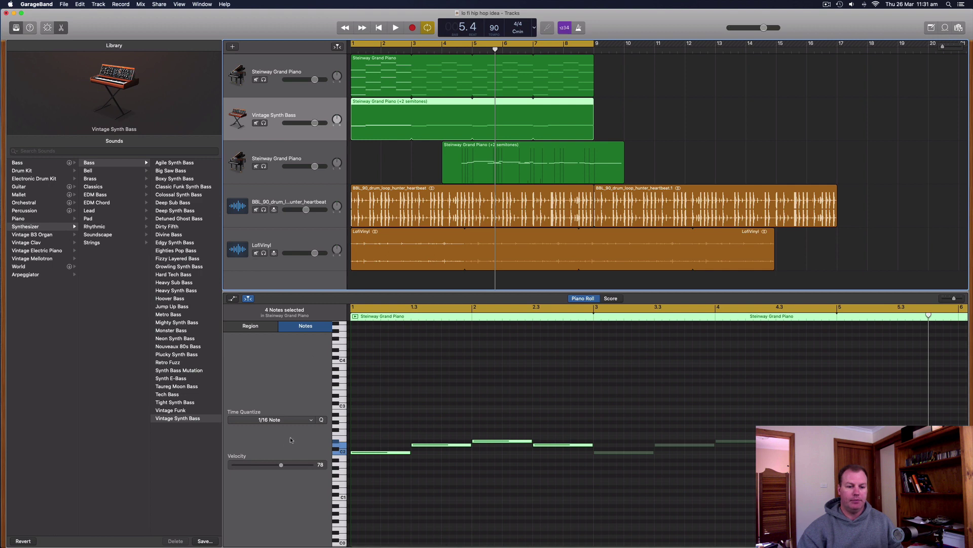
Reset the Vintage Synth Bass region's transpose to 0 and show its notes.
click(250, 326)
drag(276, 486, 273, 486)
click(309, 71)
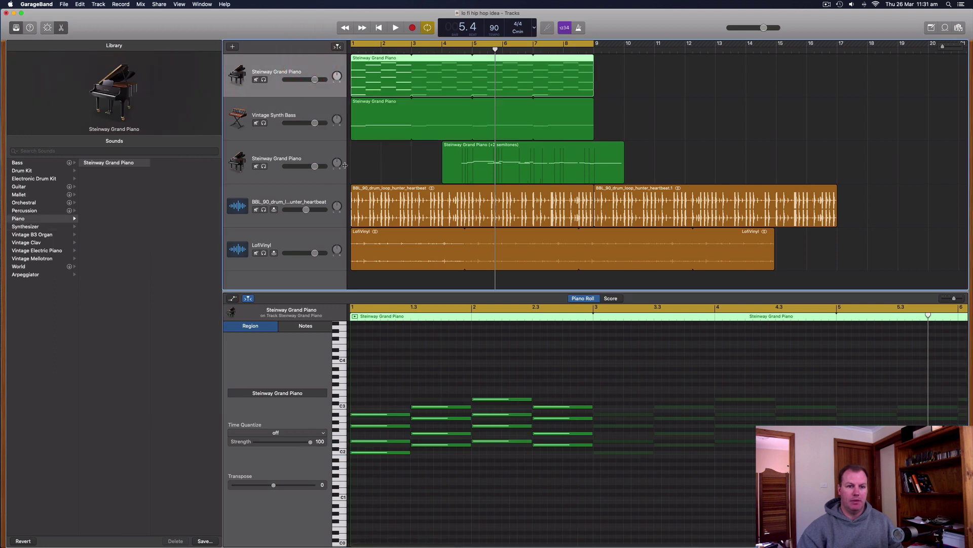
click(366, 59)
click(325, 106)
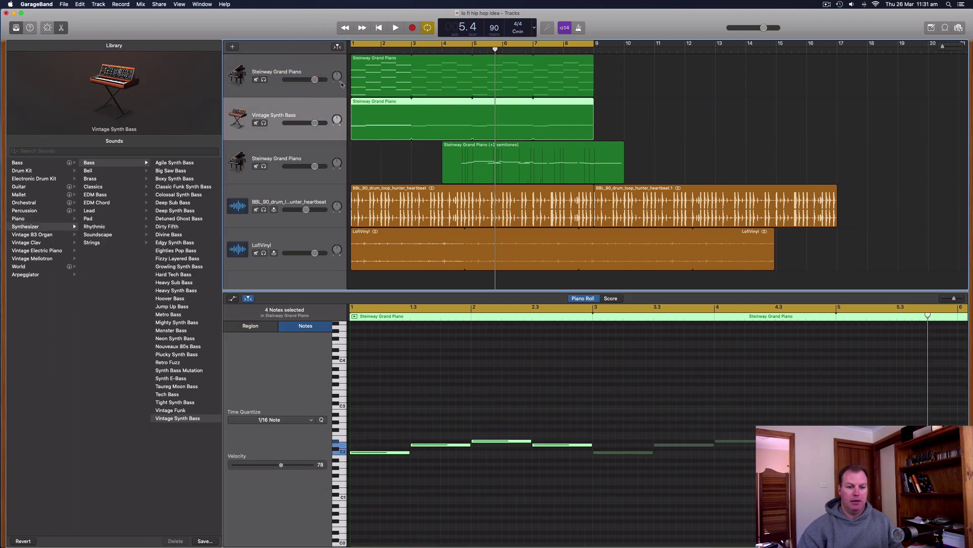
Play from the beginning and bring up the top piano region's notes.
click(378, 27)
key(space)
key(space)
click(325, 63)
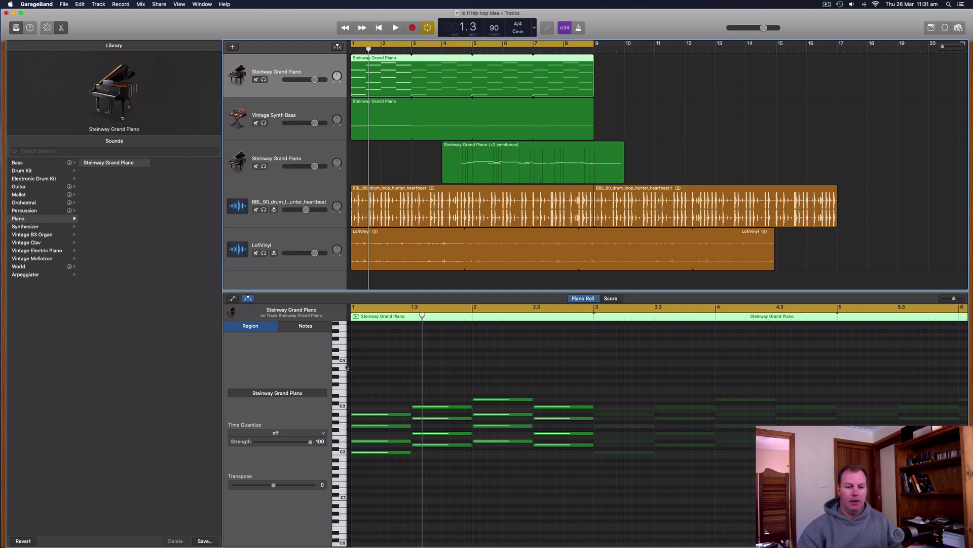
Raise the 16 top piano chord notes and the 4 bass notes by one semitone.
drag(380, 386, 554, 483)
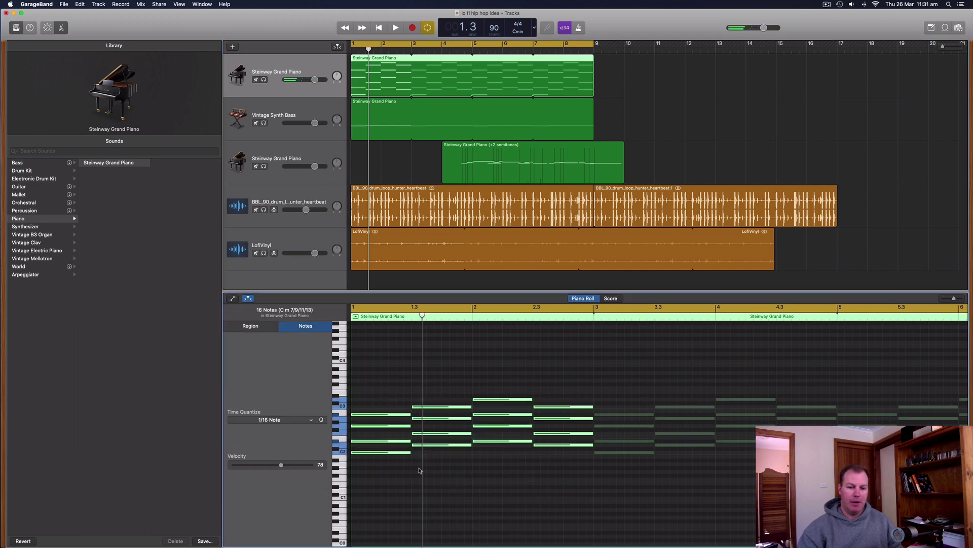
click(361, 454)
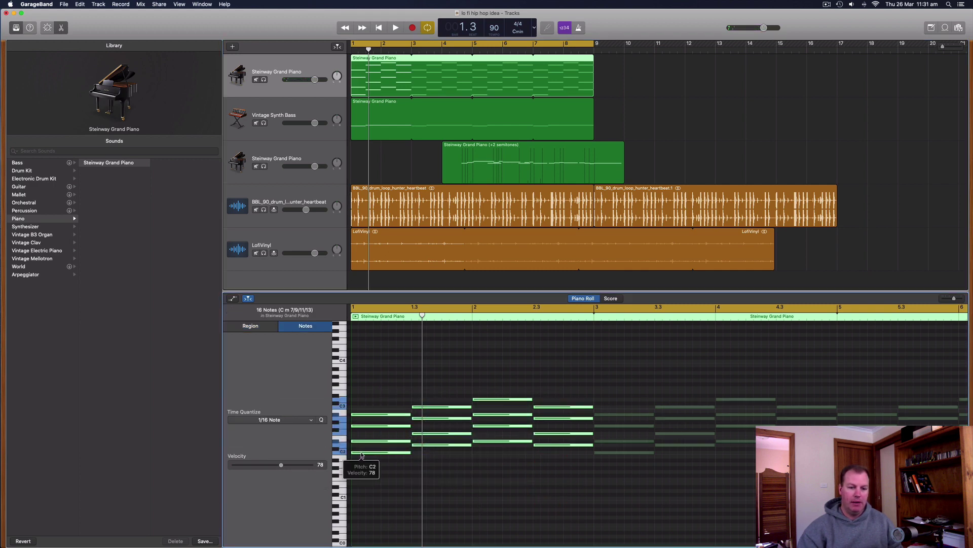
drag(361, 454, 361, 452)
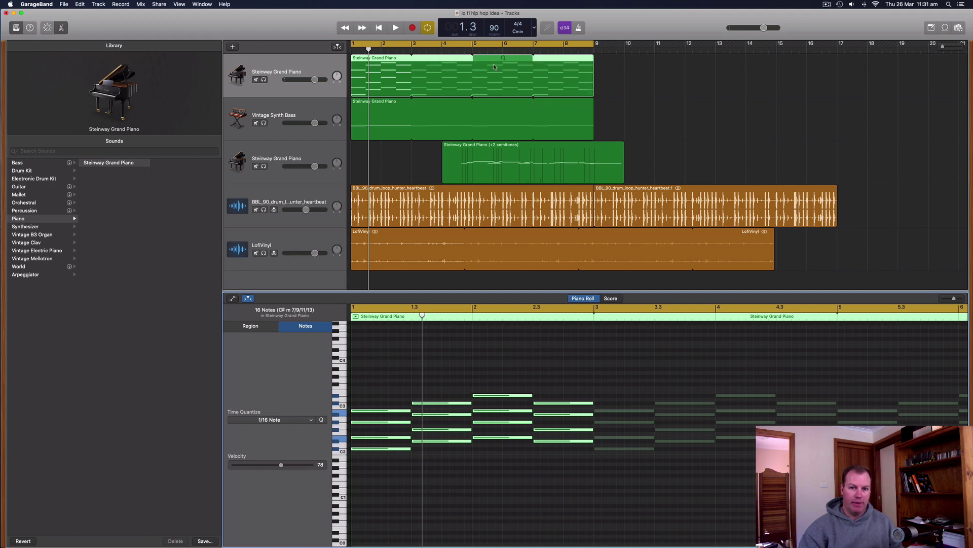
drag(575, 92, 423, 91)
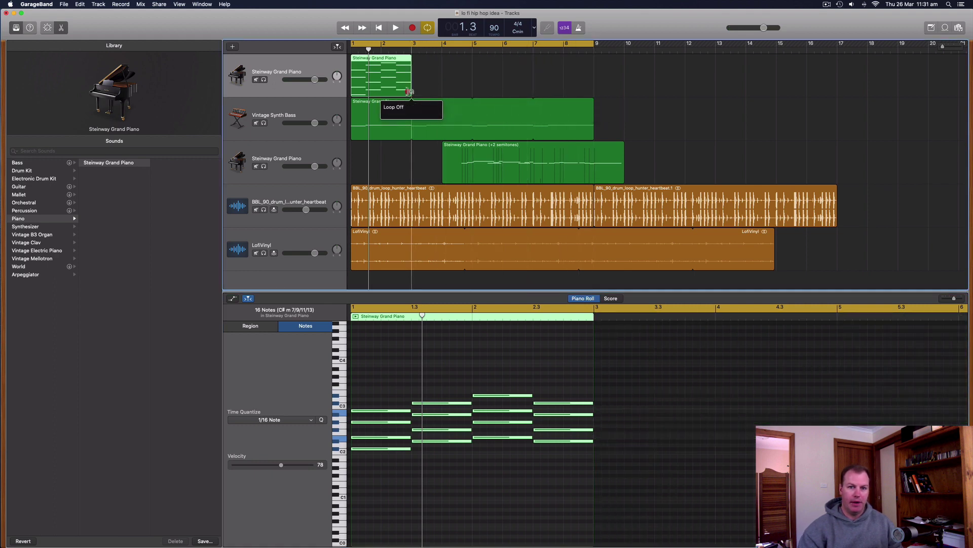
drag(413, 92, 593, 91)
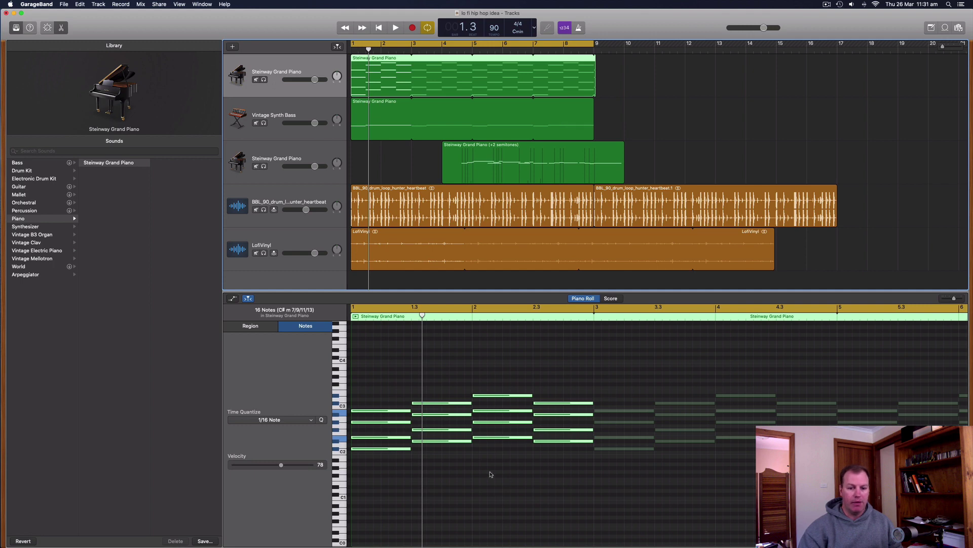
click(376, 117)
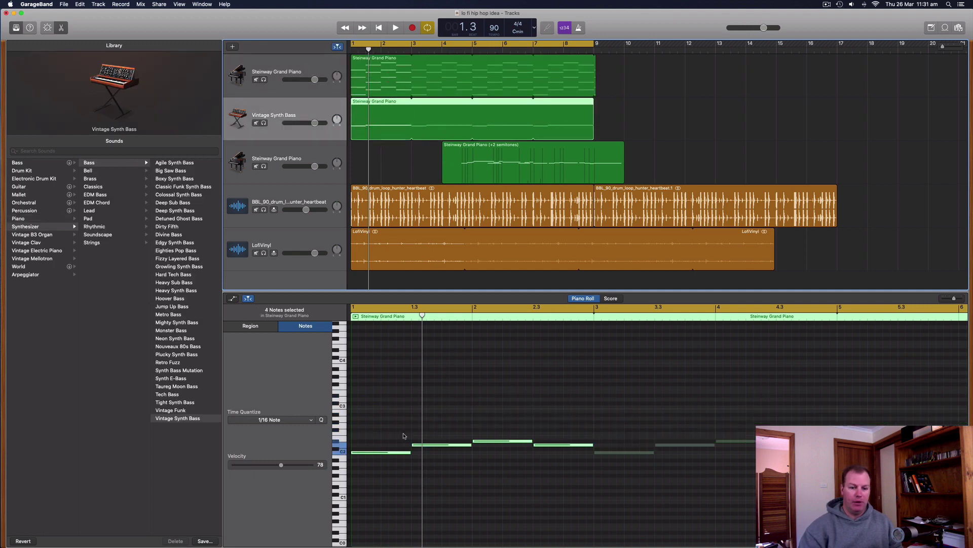
drag(363, 452, 363, 449)
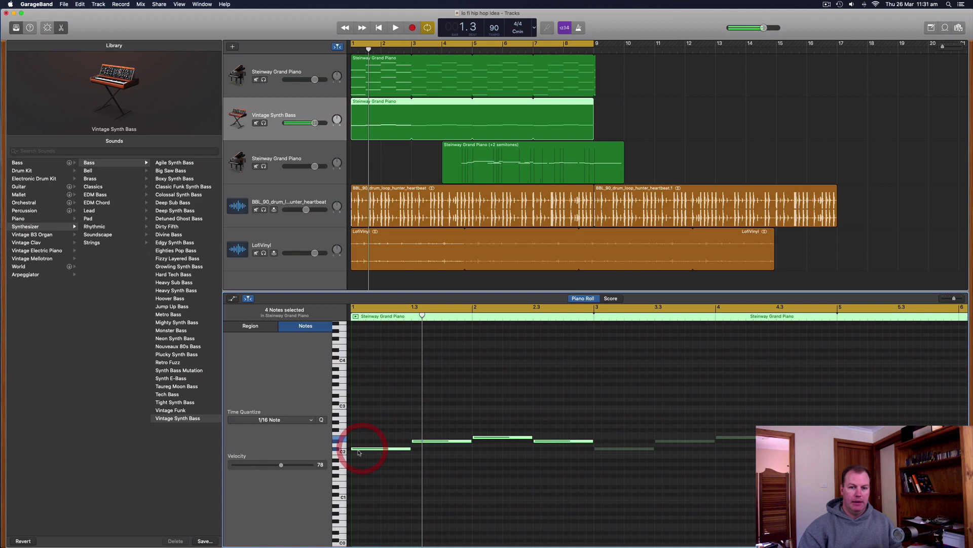
Open the second piano region's notes and select all 20 melody notes.
click(530, 147)
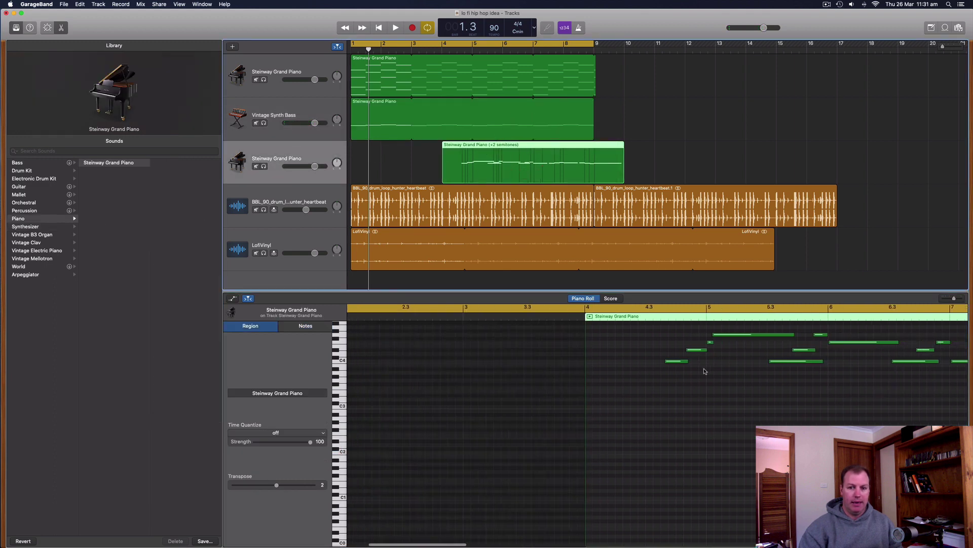
scroll(704, 372, right, 10)
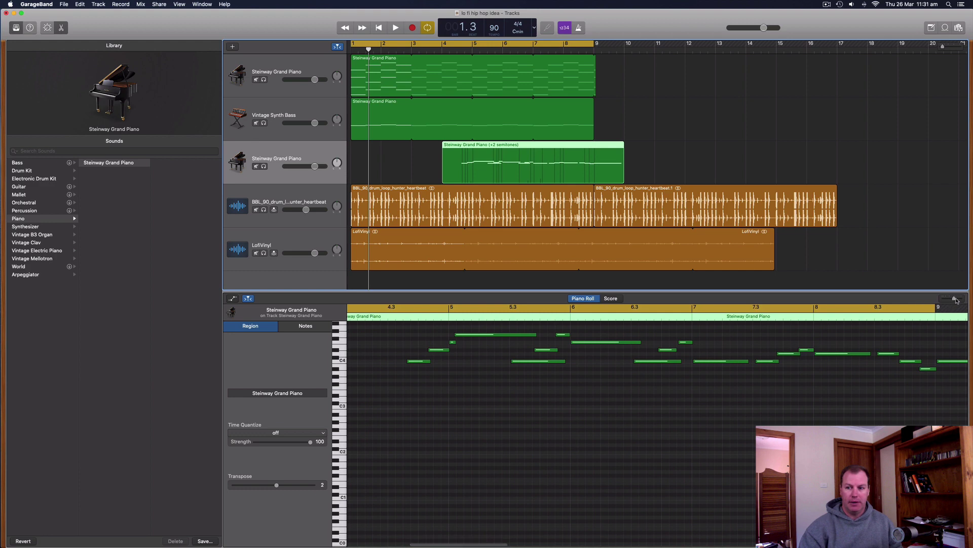
drag(955, 300, 950, 299)
scroll(638, 419, up, 3)
scroll(555, 443, left, 5)
drag(423, 363, 537, 408)
drag(589, 429, 657, 457)
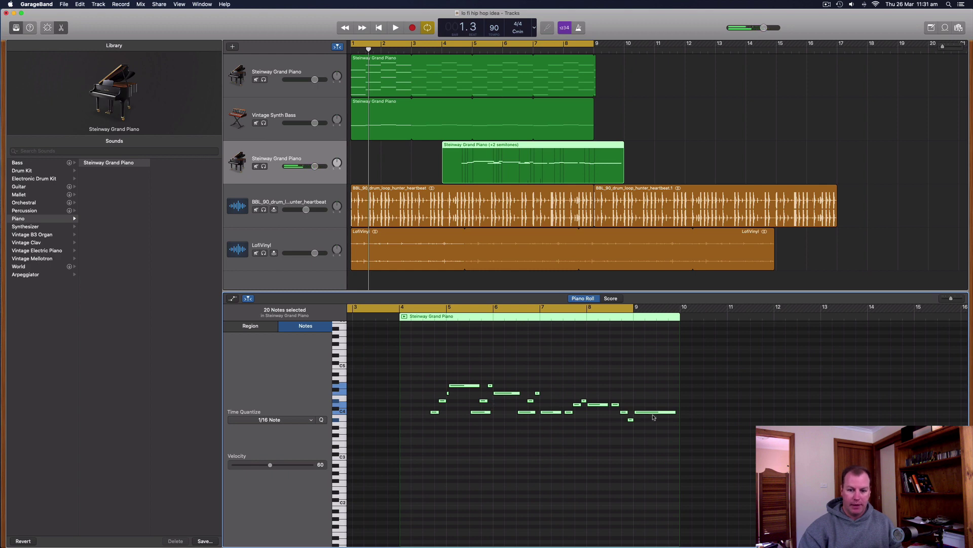
Raise the 20 melody notes by one semitone and play the project from the start.
drag(647, 412, 647, 409)
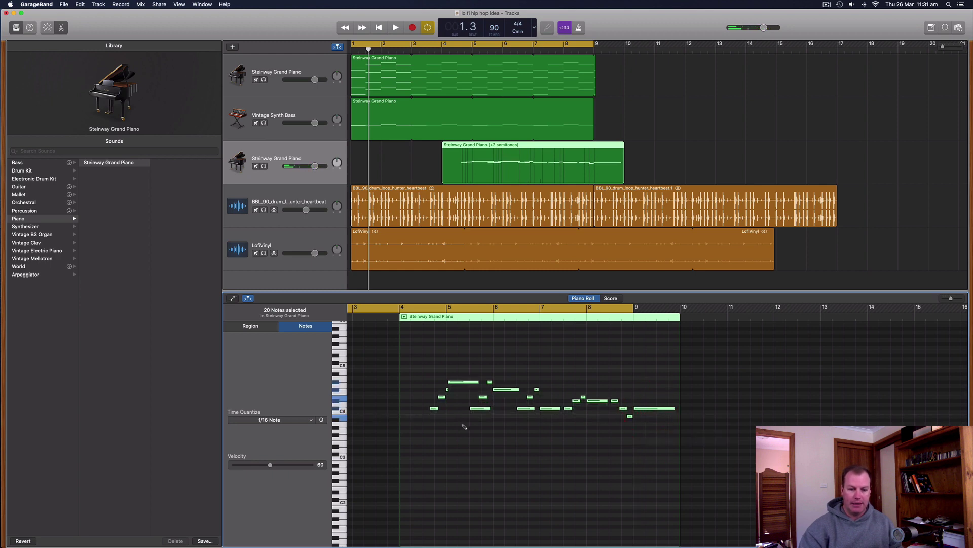
key(super+z)
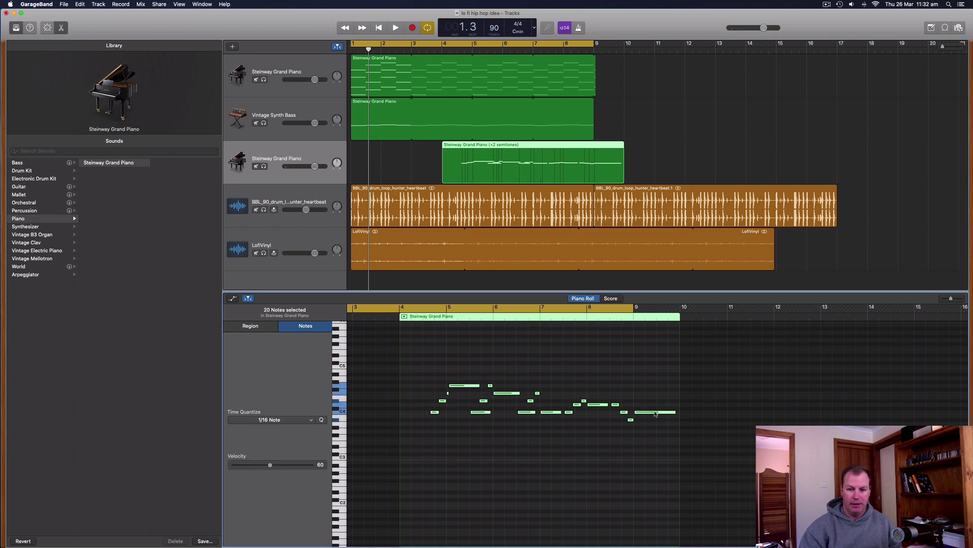
drag(647, 414, 647, 411)
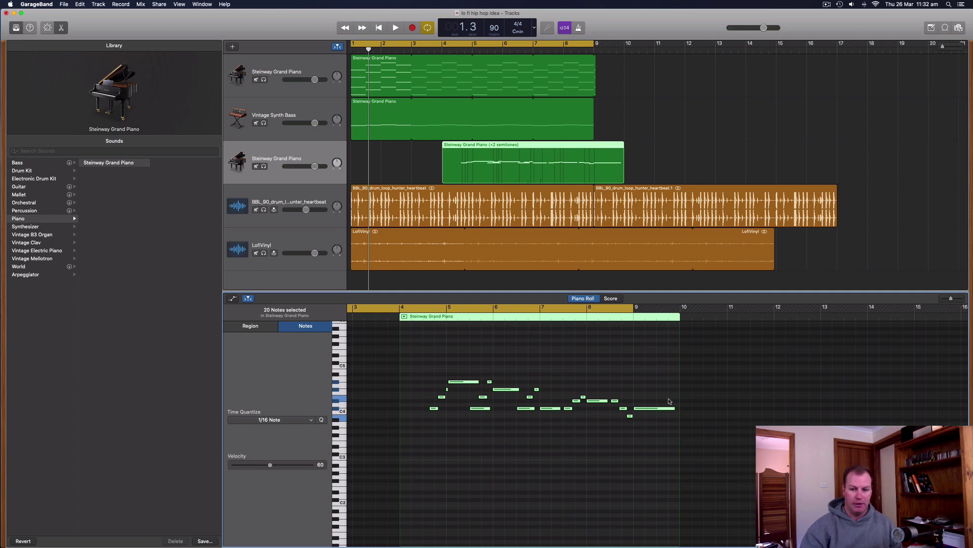
key(alt+Down)
drag(951, 298, 969, 300)
drag(434, 413, 434, 408)
drag(962, 300, 951, 298)
click(351, 46)
key(space)
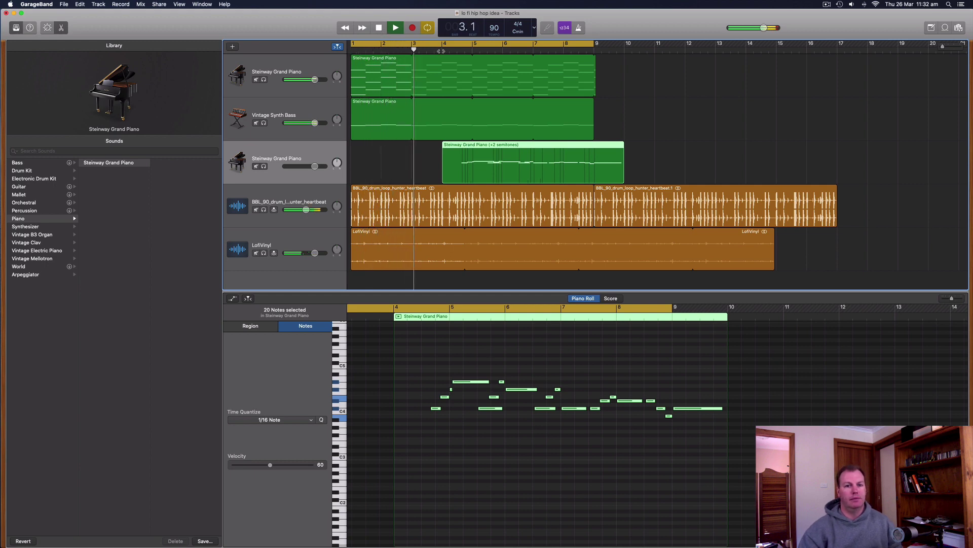
click(441, 46)
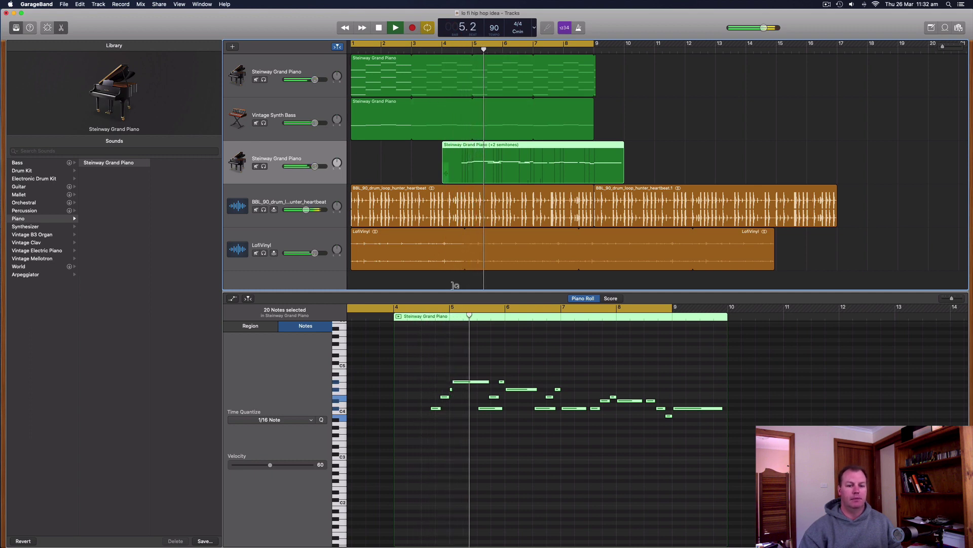
Reset the melody region's transpose to 0 and play around bar 4.
click(253, 325)
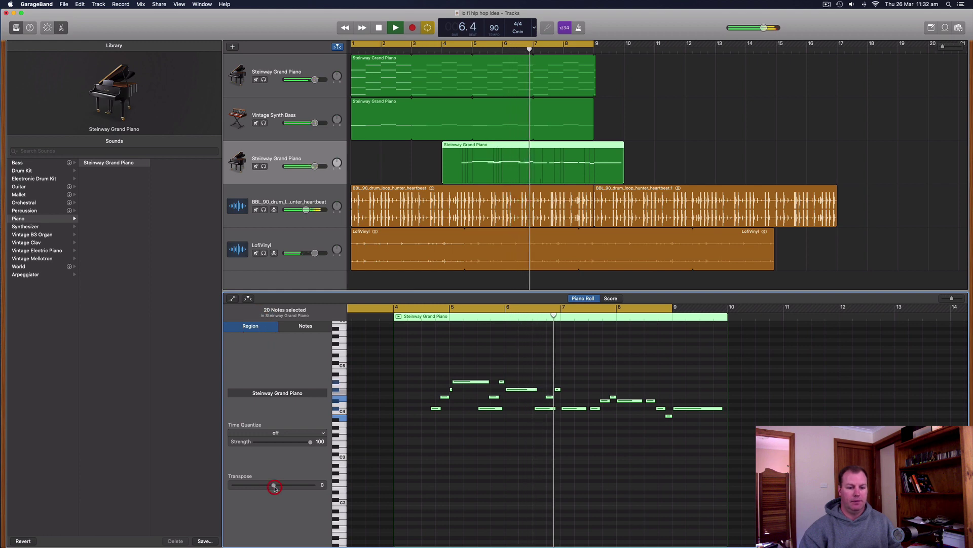
drag(278, 487, 274, 485)
key(space)
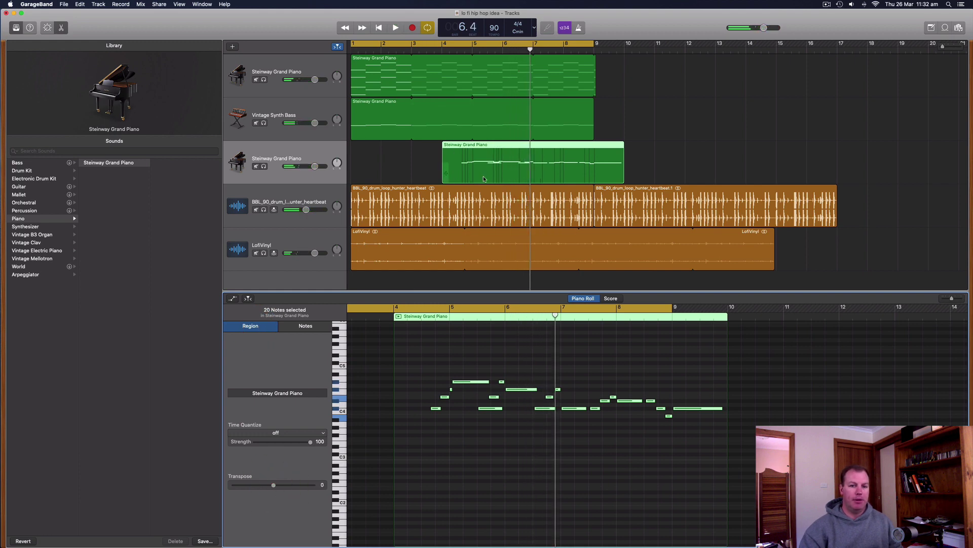
click(456, 45)
key(space)
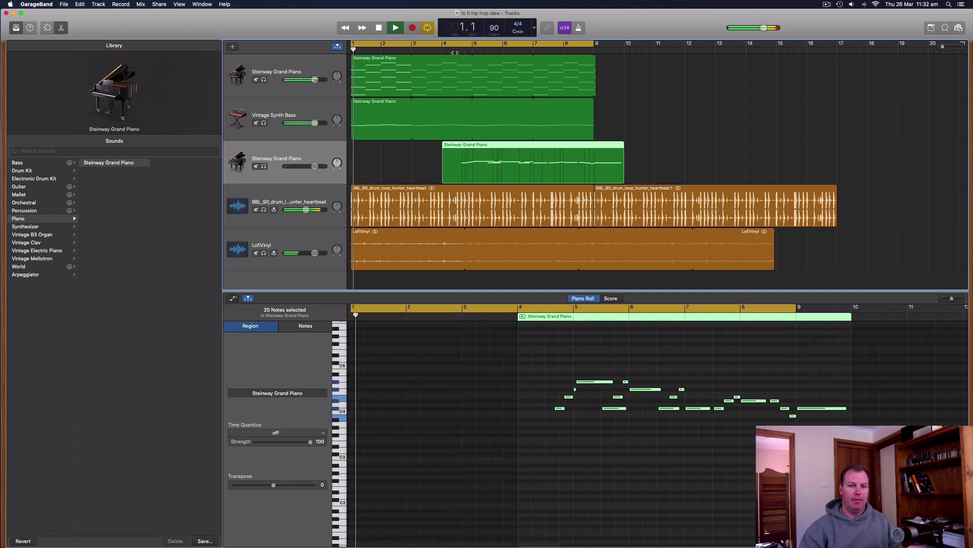
click(464, 48)
click(456, 48)
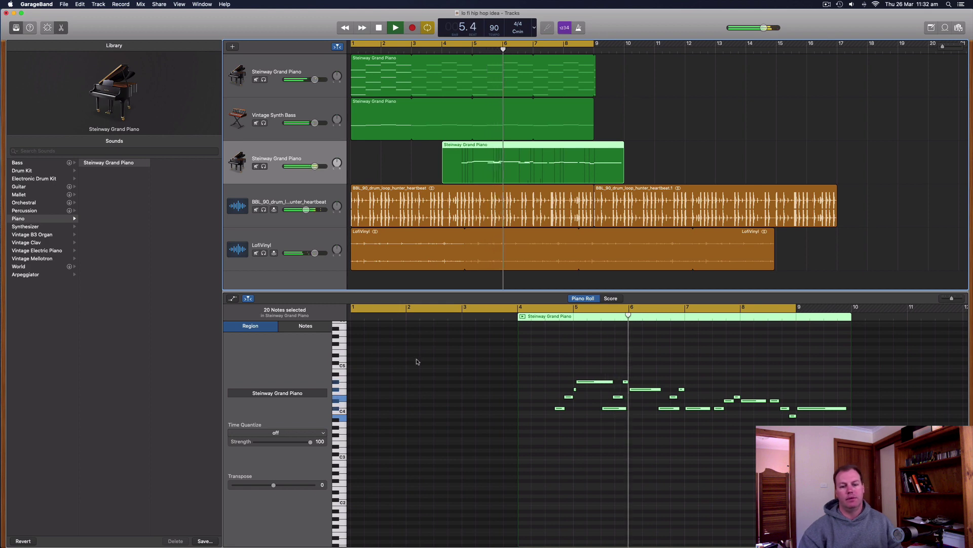
scroll(421, 362, right, 1)
key(space)
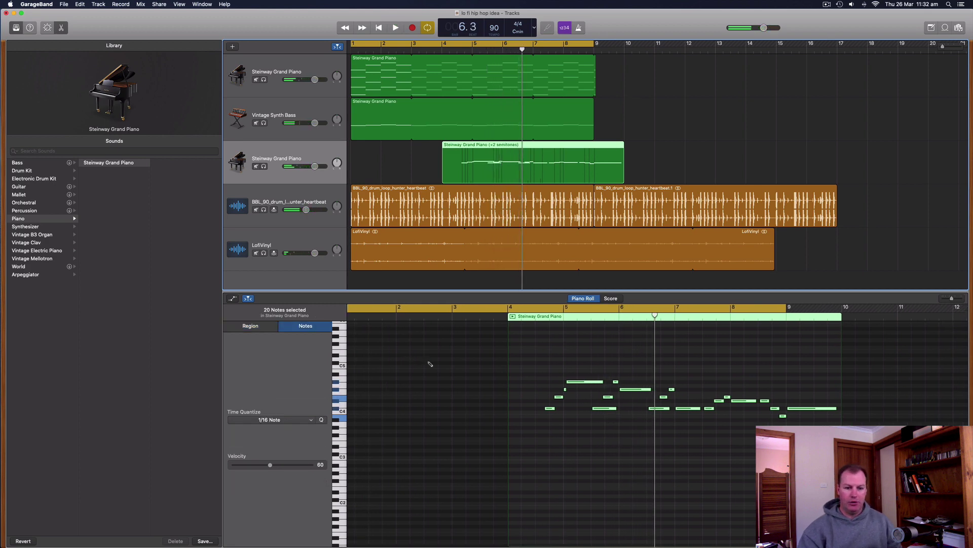
Check the transpose values of the top piano, bass and melody regions.
key(Up)
key(Up)
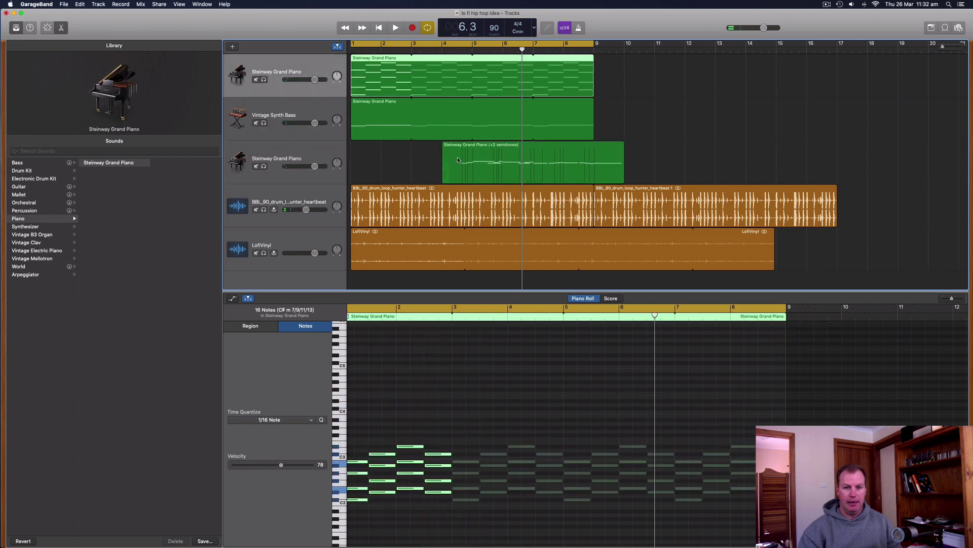
click(450, 47)
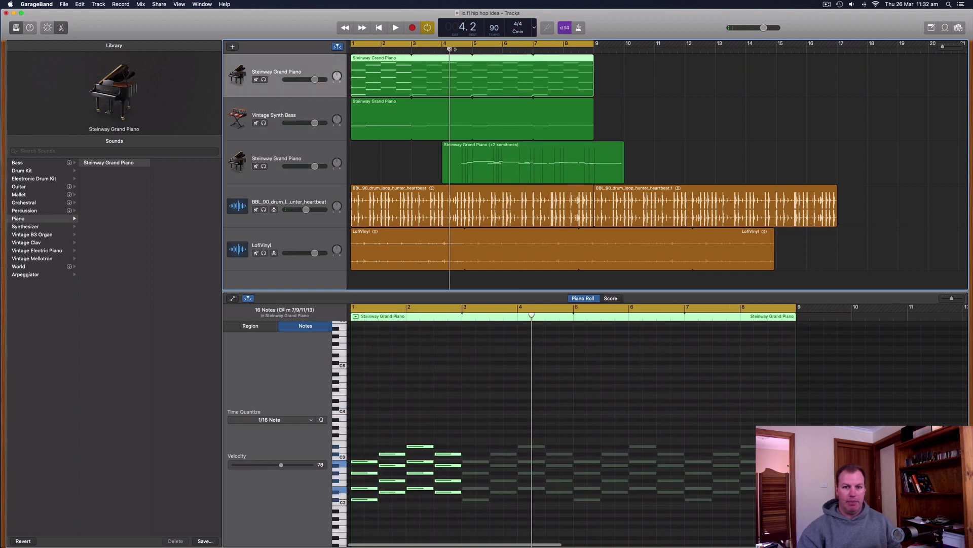
click(267, 325)
click(320, 119)
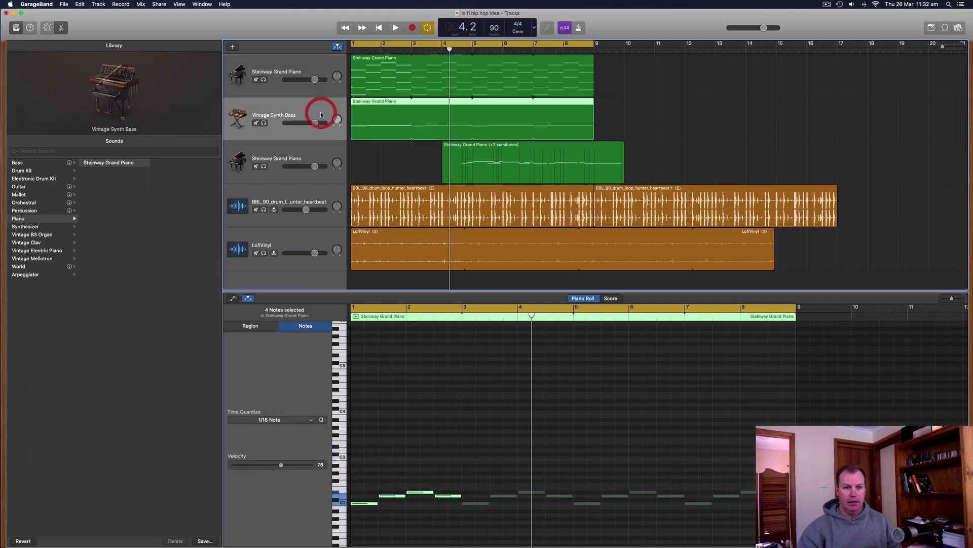
click(250, 325)
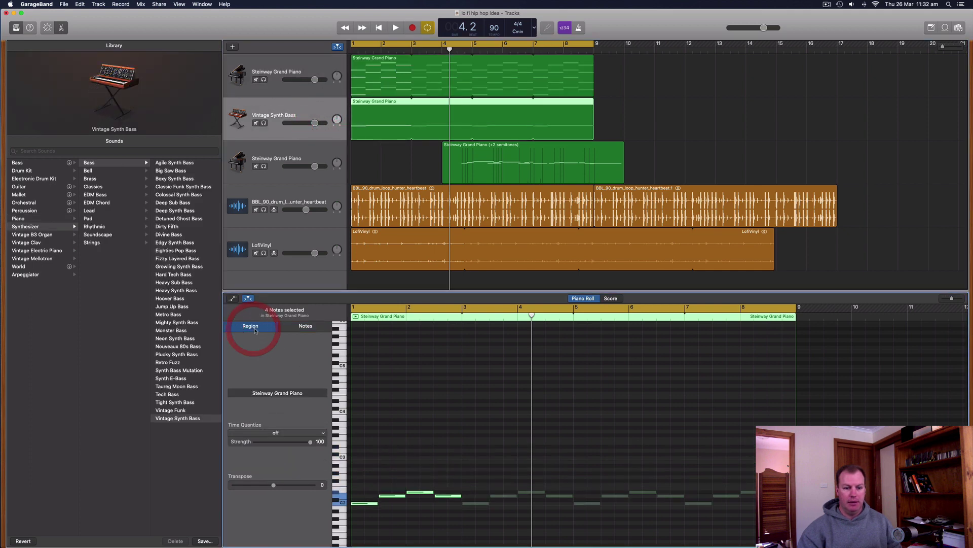
click(322, 157)
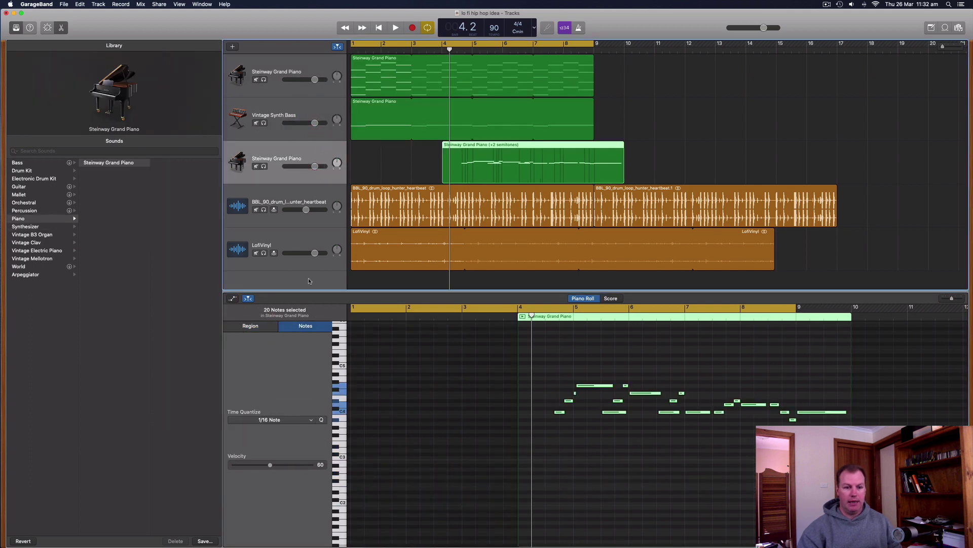
click(261, 326)
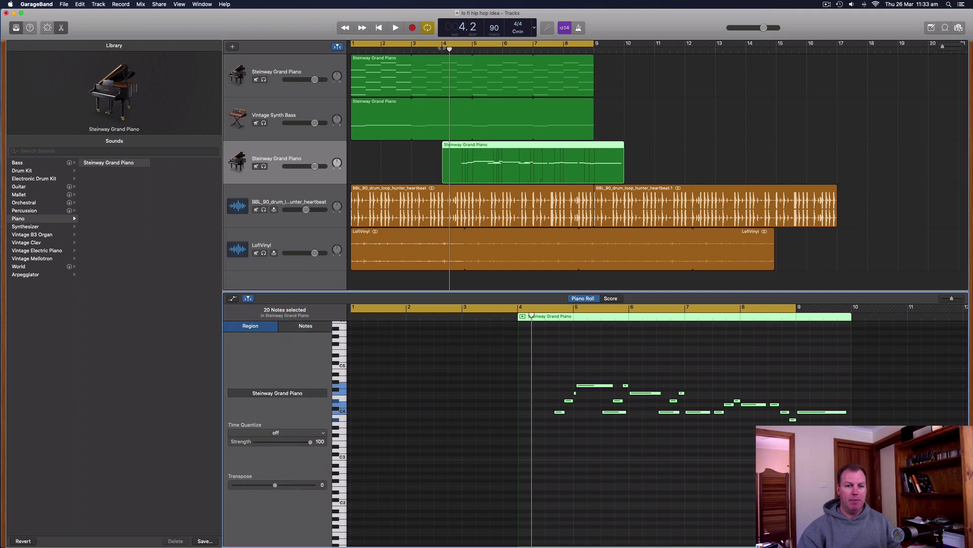
Turn Cycle off, play the song, and show the piano then bass region notes.
click(445, 44)
key(space)
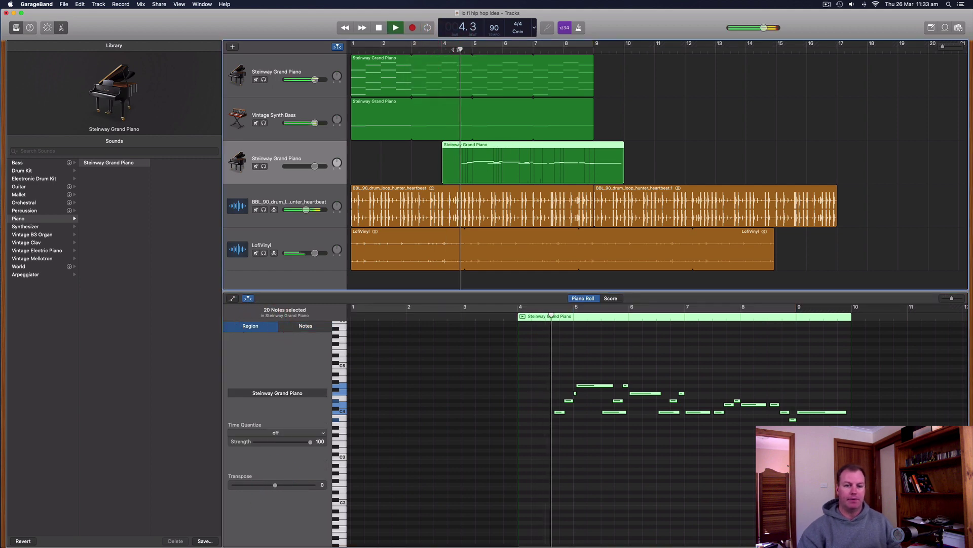
click(329, 63)
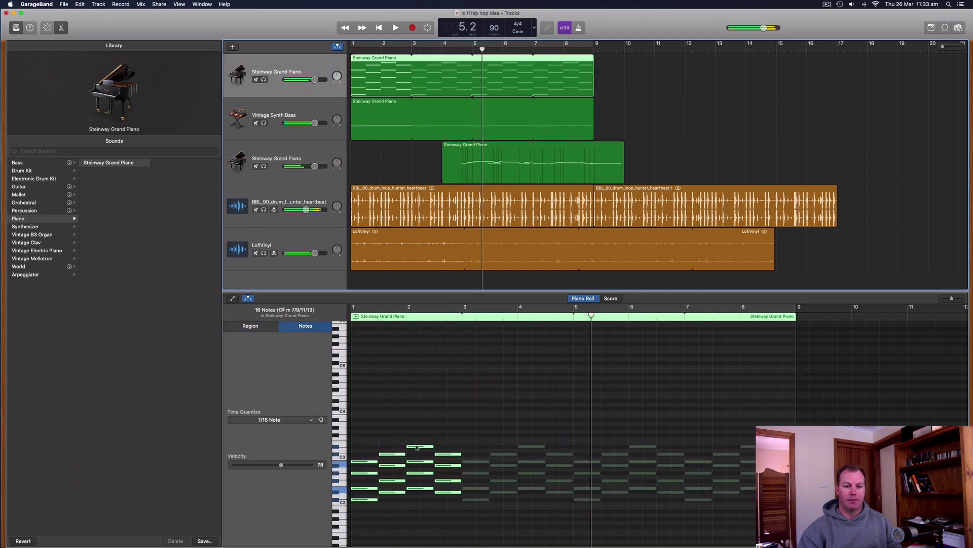
click(363, 501)
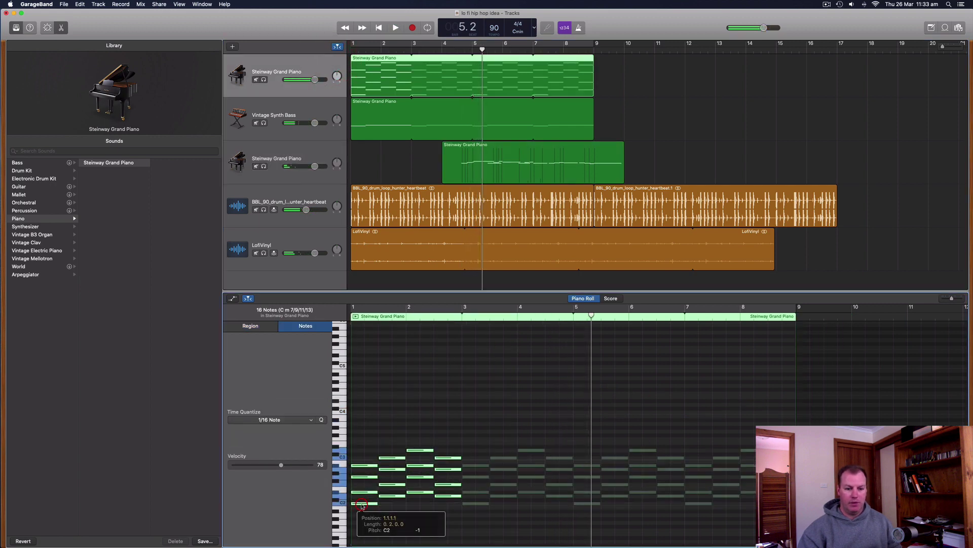
click(379, 107)
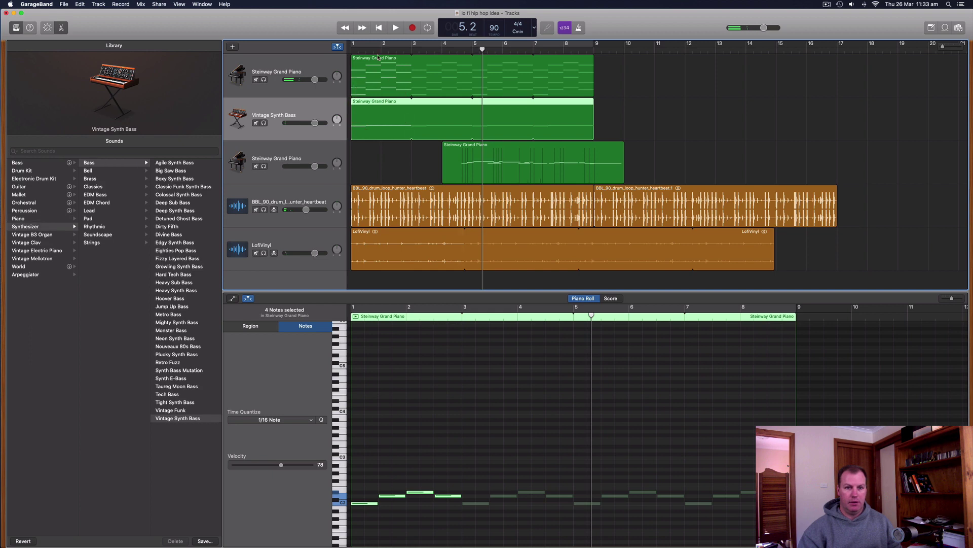
Return the playhead to the start of the song and stop playback.
click(381, 27)
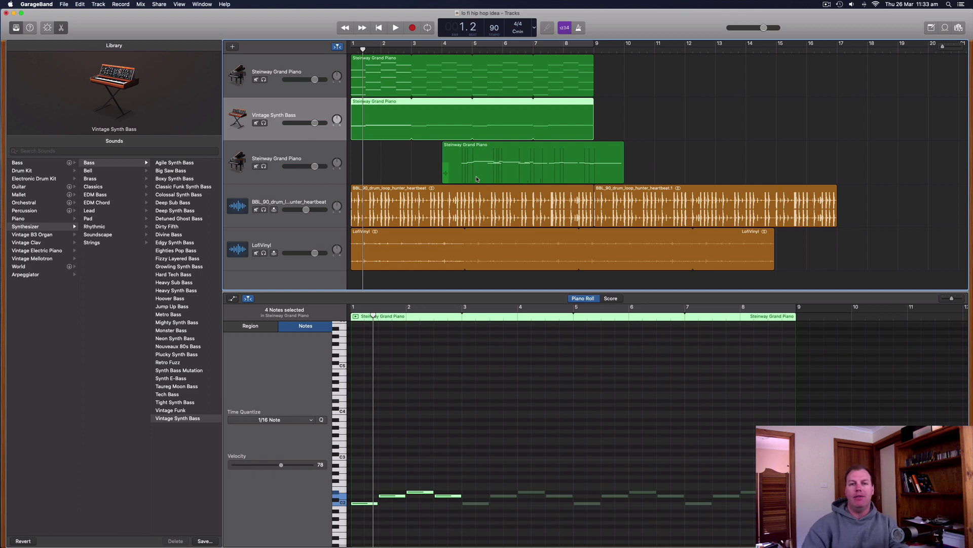
click(379, 27)
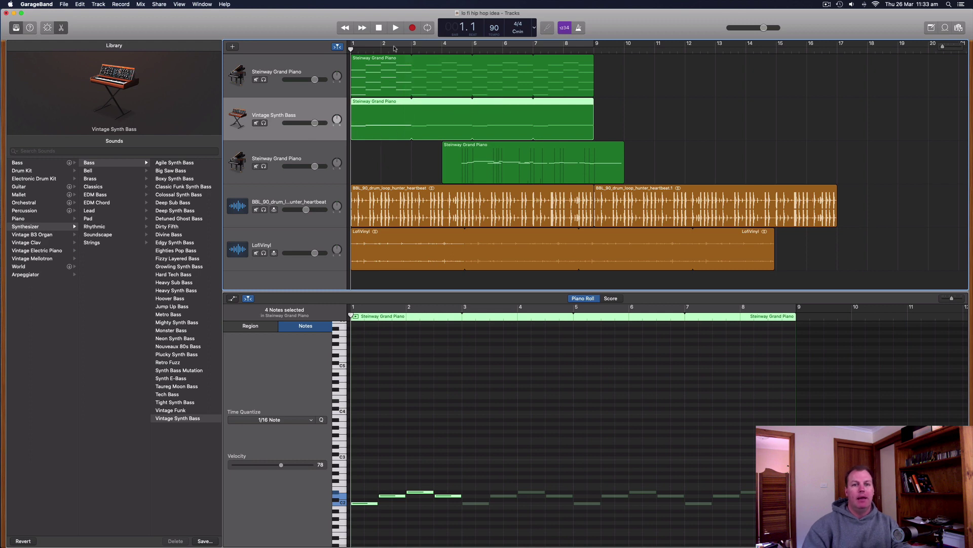
click(379, 29)
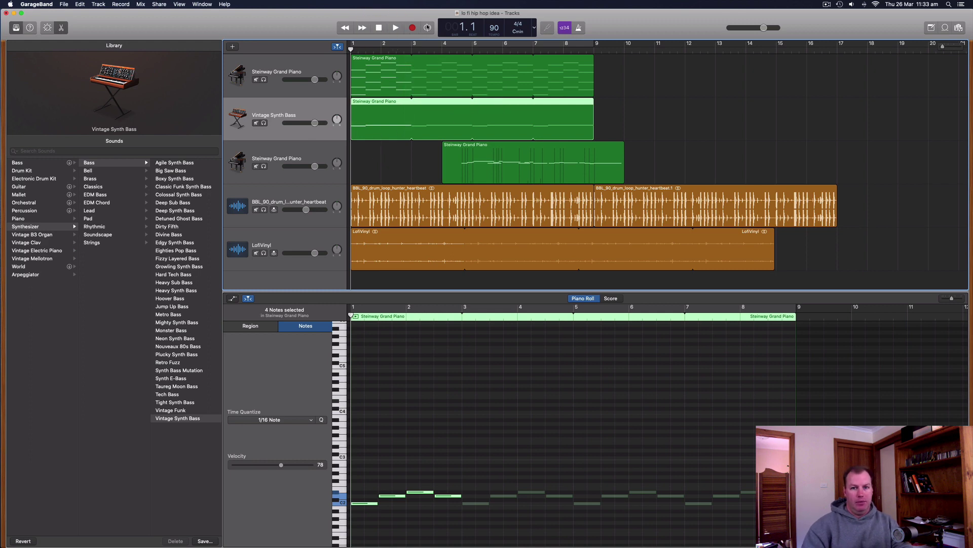
Start playback and change the project key from C minor to F minor.
click(396, 28)
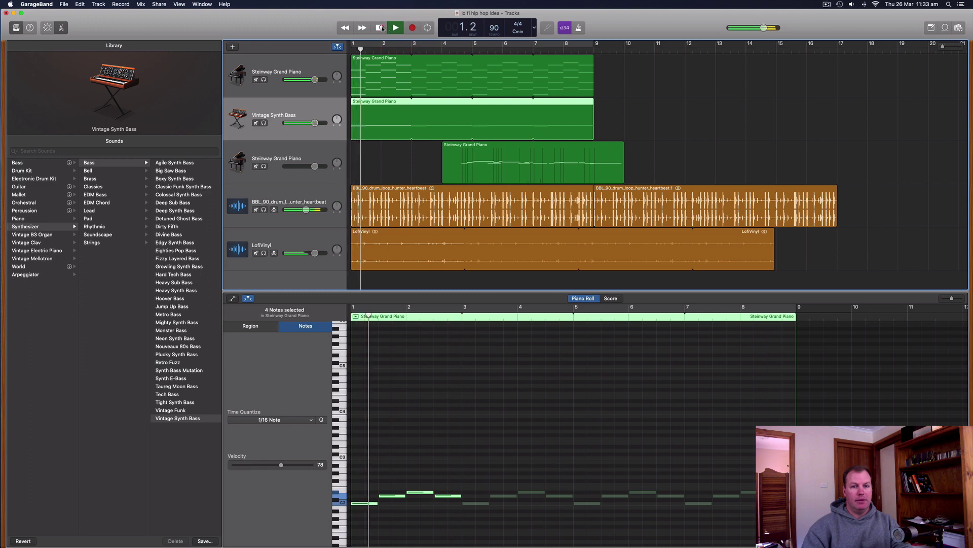
click(518, 32)
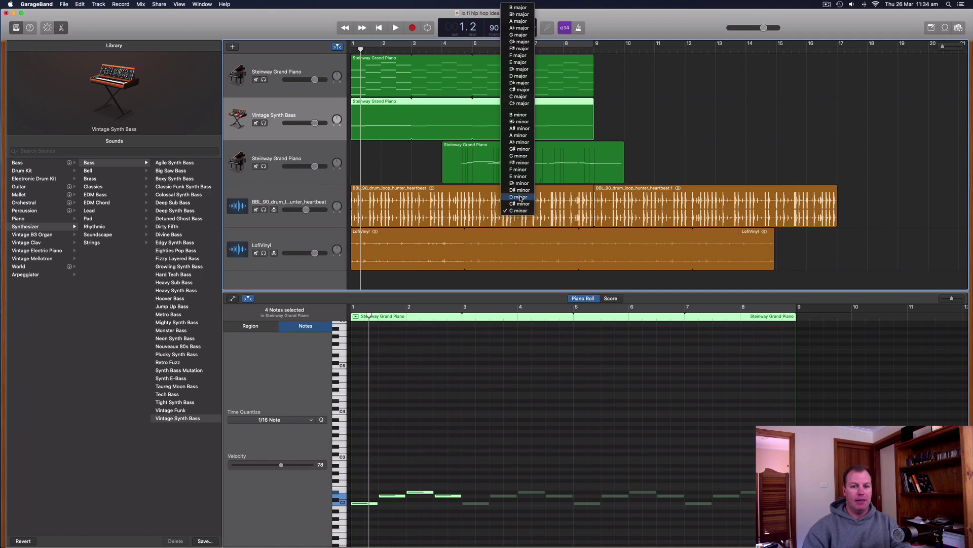
click(522, 173)
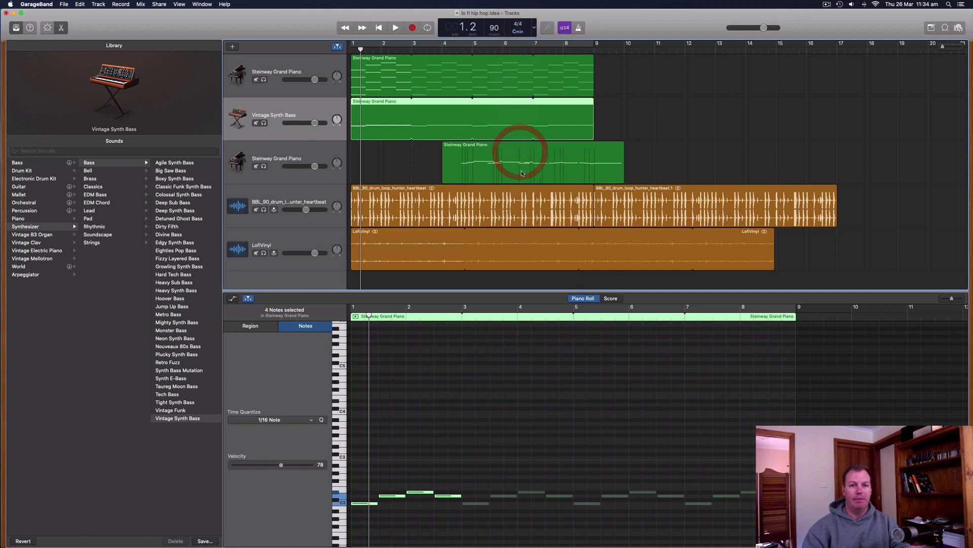
Play the transposed song from the start, stop, then select the piano and bass tracks.
click(378, 28)
click(396, 28)
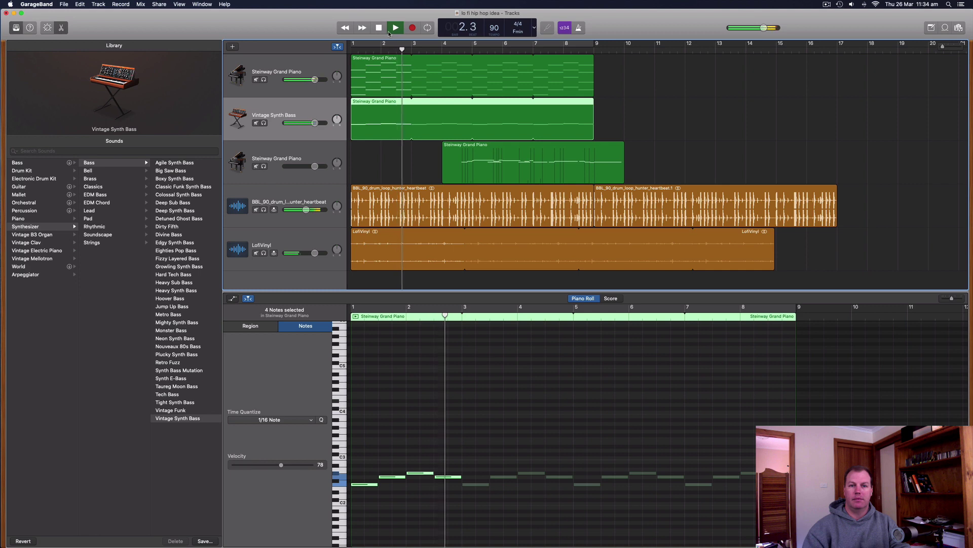
click(378, 27)
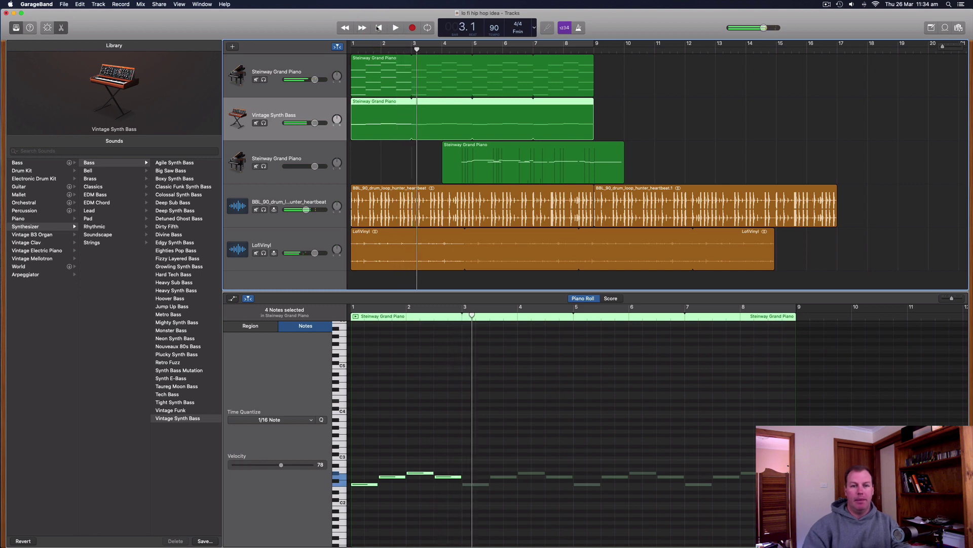
click(323, 152)
click(315, 105)
click(320, 72)
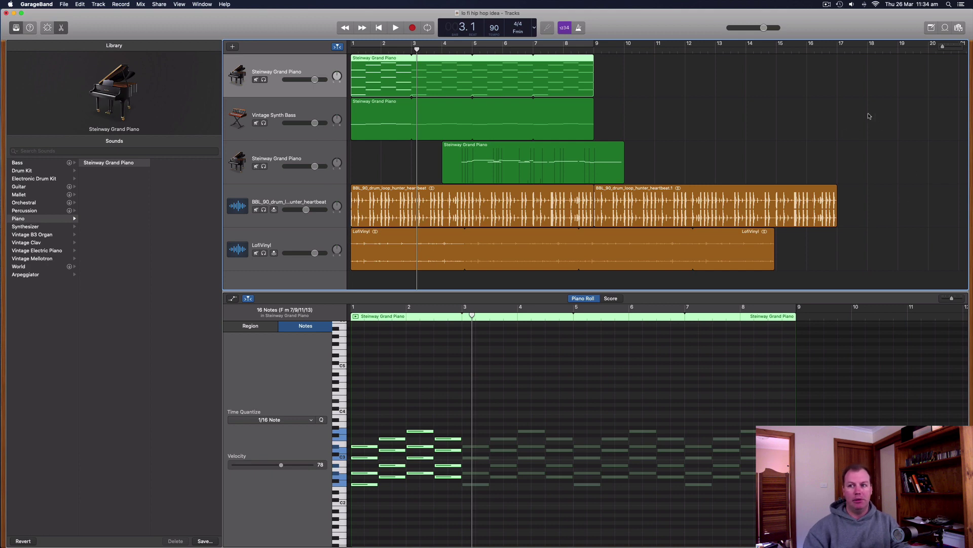
Open the Apple Loops browser, briefly toggling the Media Browser on and off.
click(945, 27)
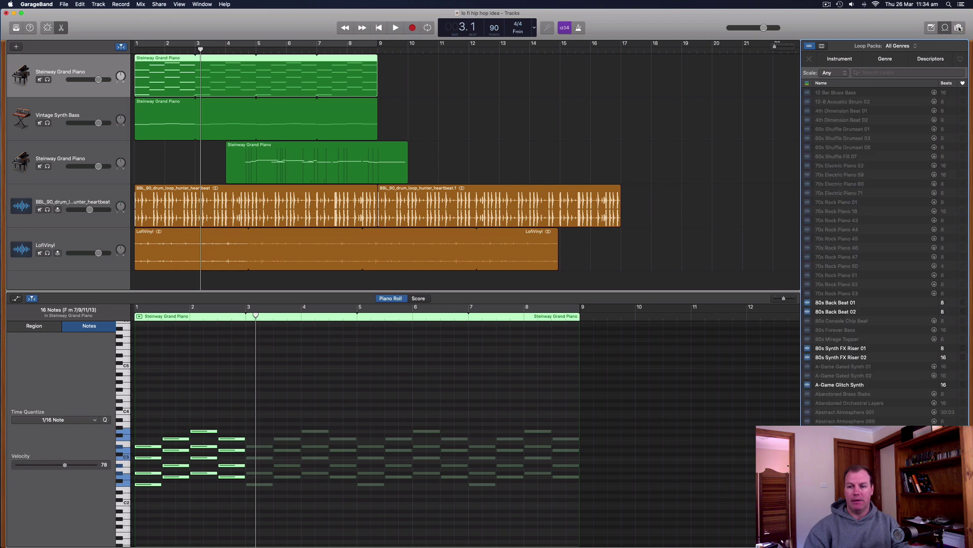
key(f)
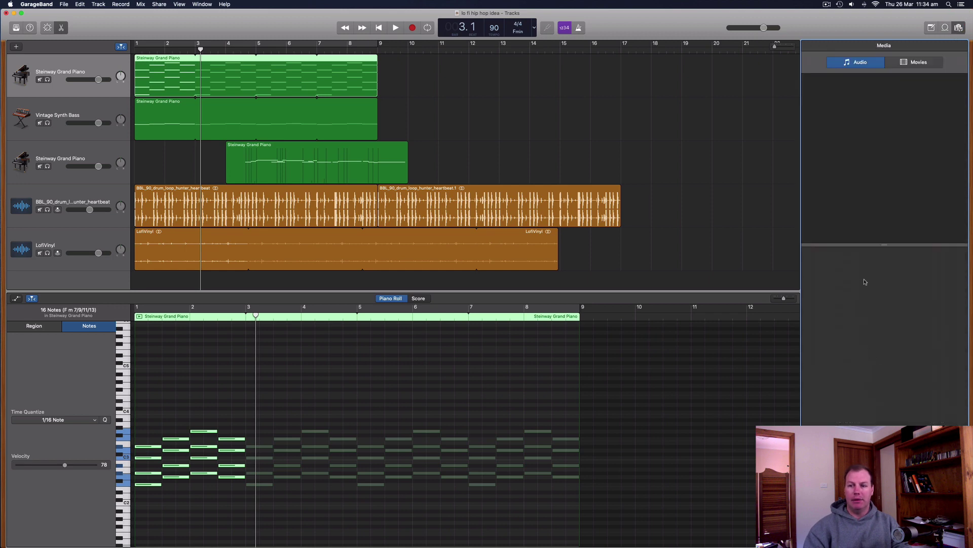
key(f)
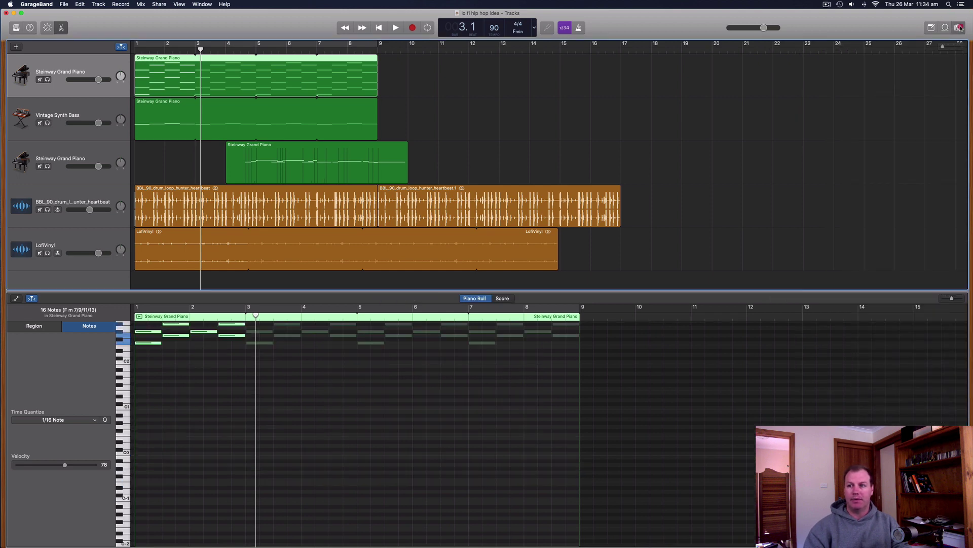
click(959, 28)
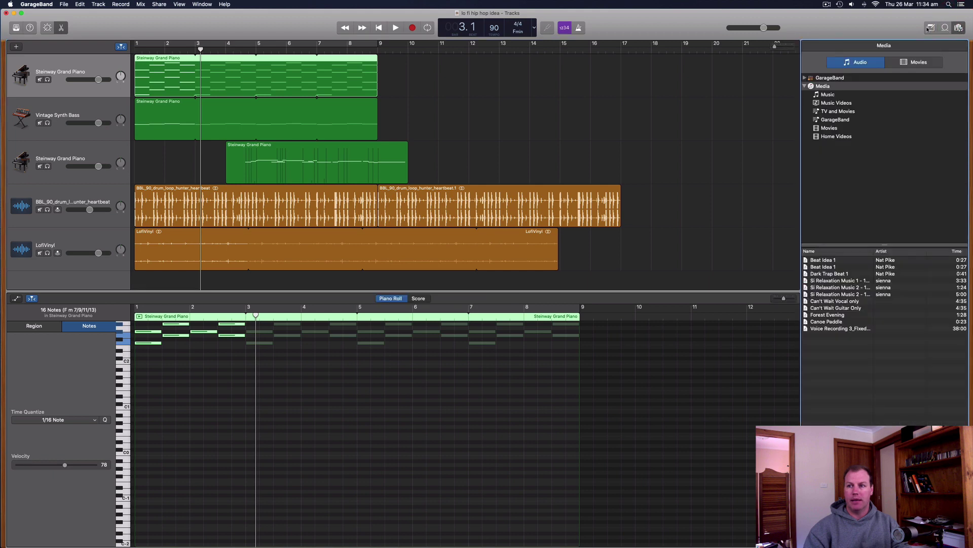
click(946, 28)
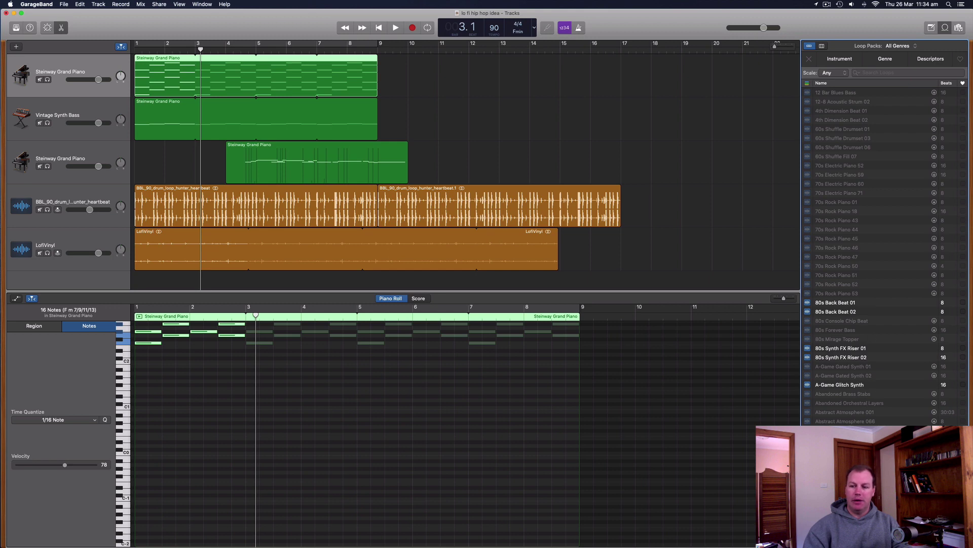
Scroll down the loop list and place the cursor in the Search Loops field.
scroll(882, 253, down, 5)
scroll(882, 253, down, 1)
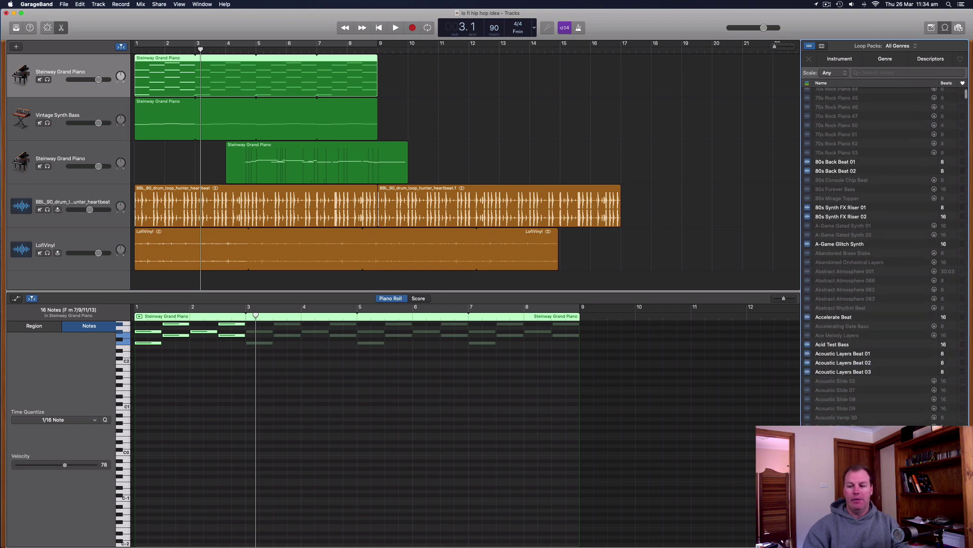
scroll(882, 254, down, 10)
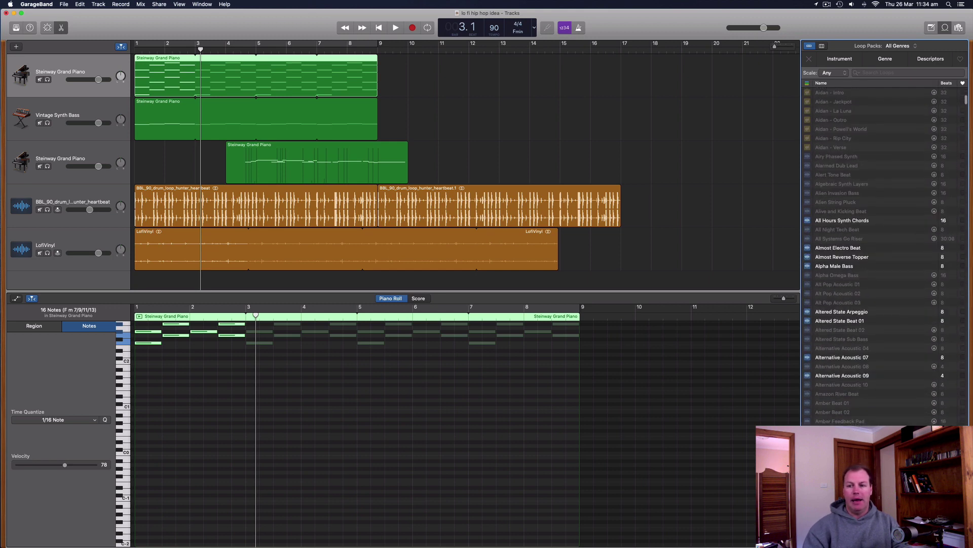
scroll(882, 254, down, 10)
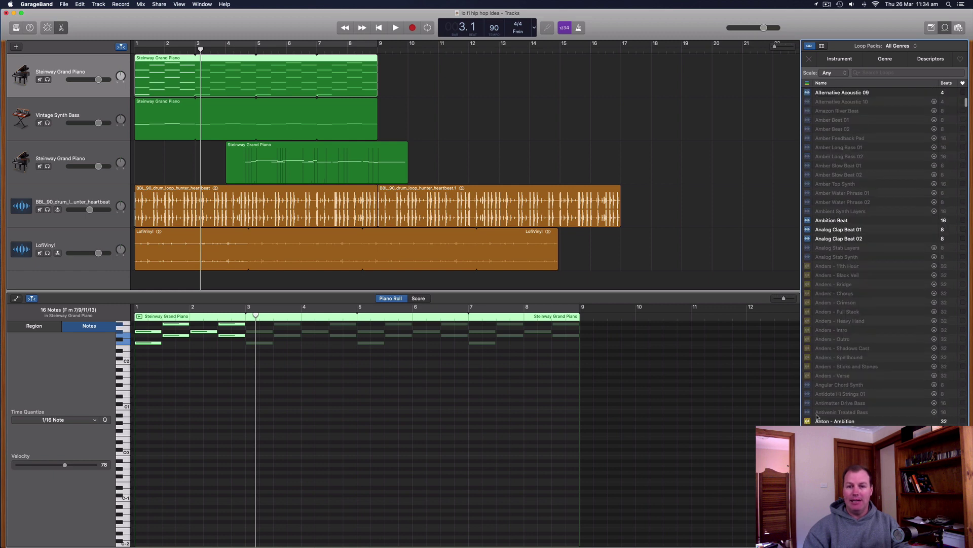
scroll(883, 254, down, 10)
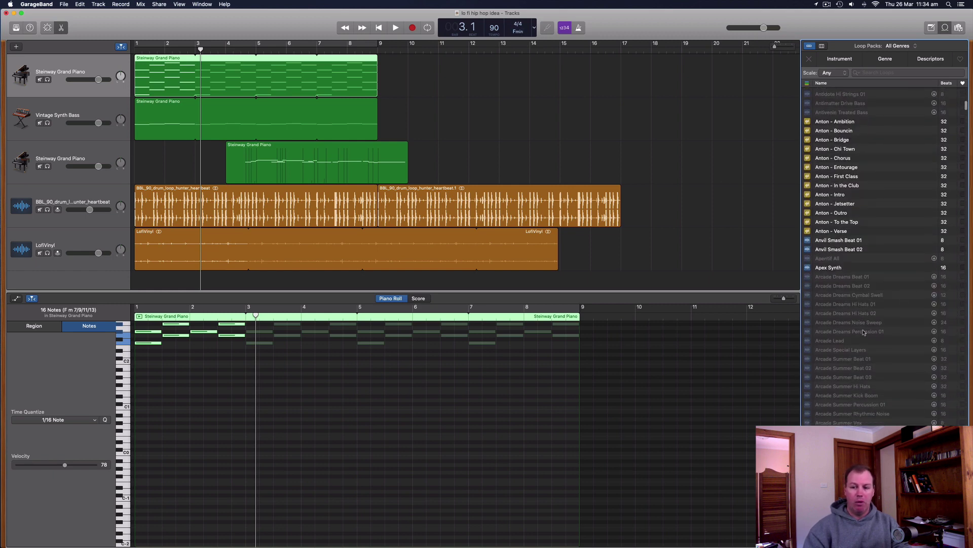
scroll(865, 332, down, 10)
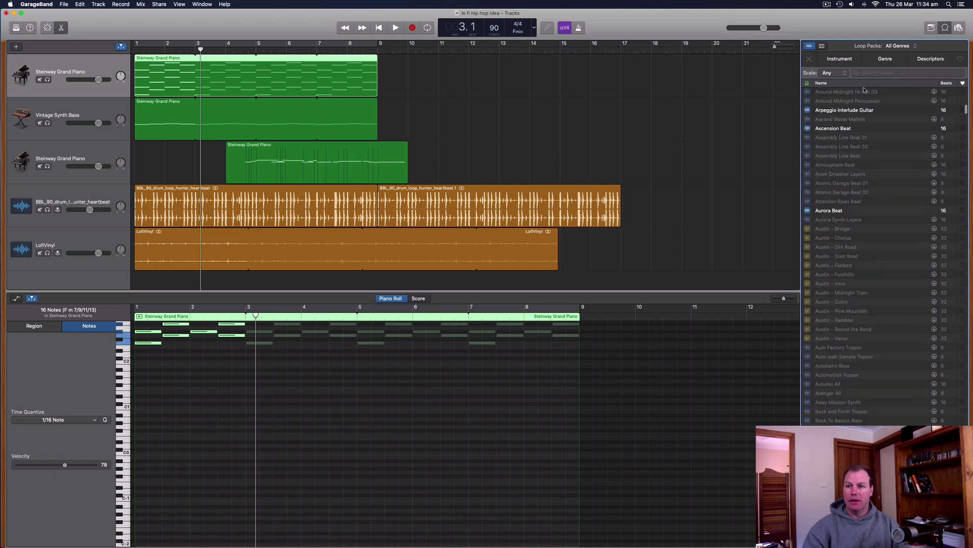
click(882, 73)
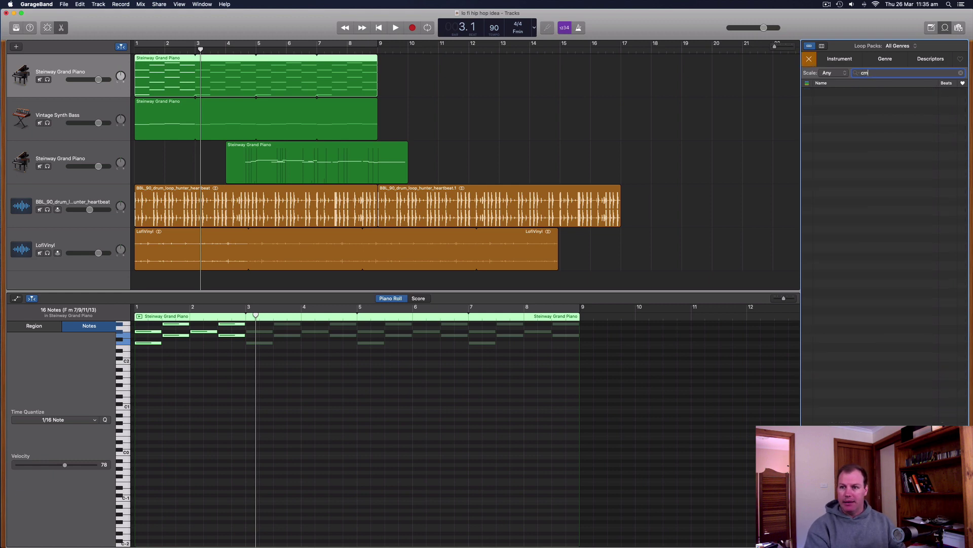
Search loops for 'lead', preview Across the Liffey Lead Guitar and drag it below the tracks.
key(BackSpace)
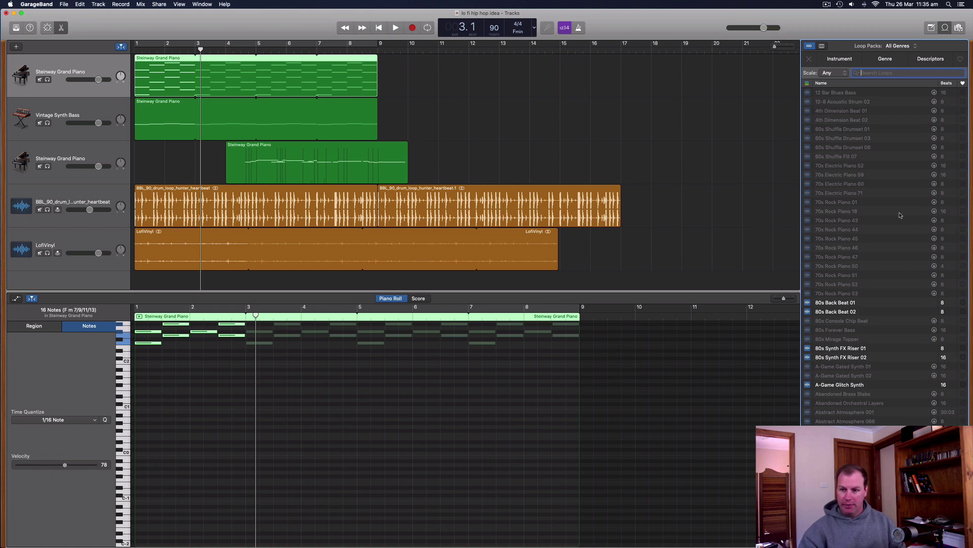
text(lead)
click(841, 93)
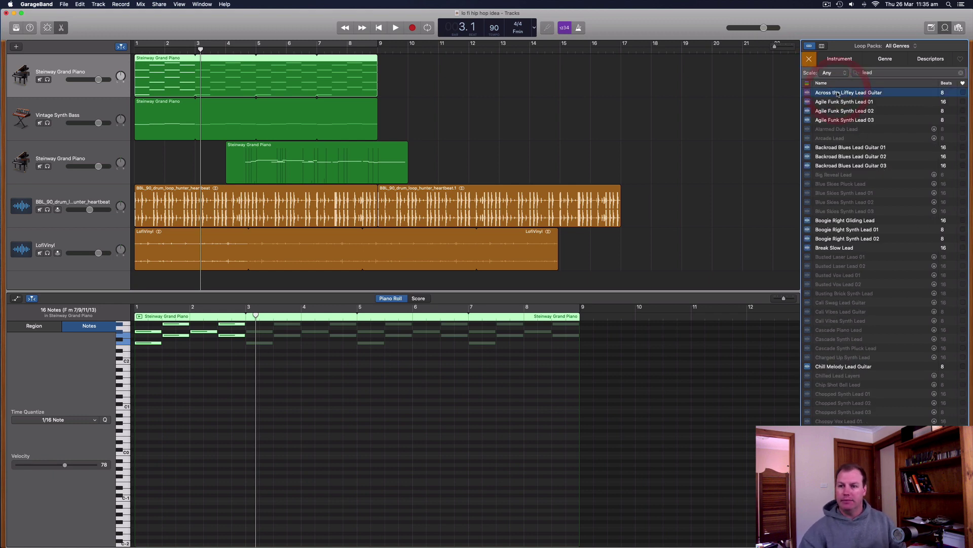
drag(823, 94, 608, 282)
click(516, 32)
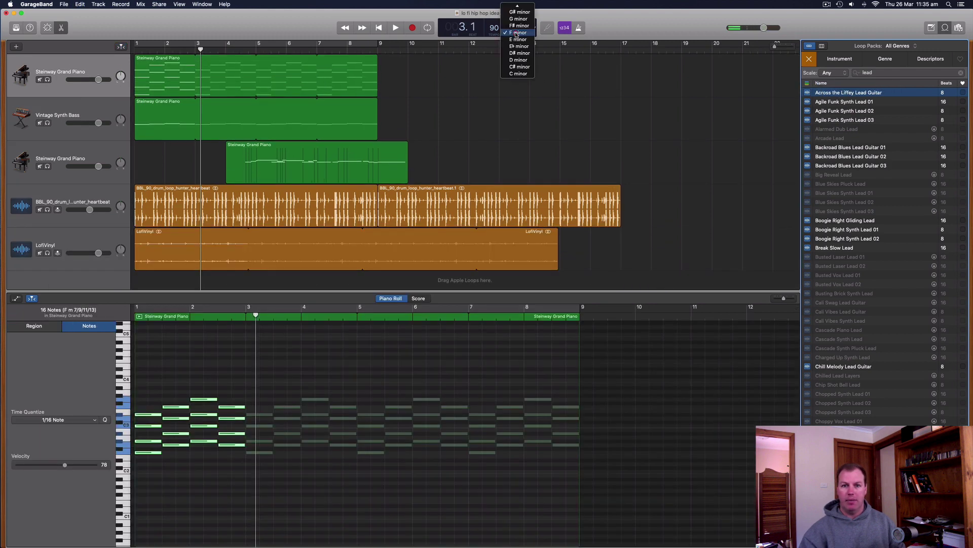
click(531, 81)
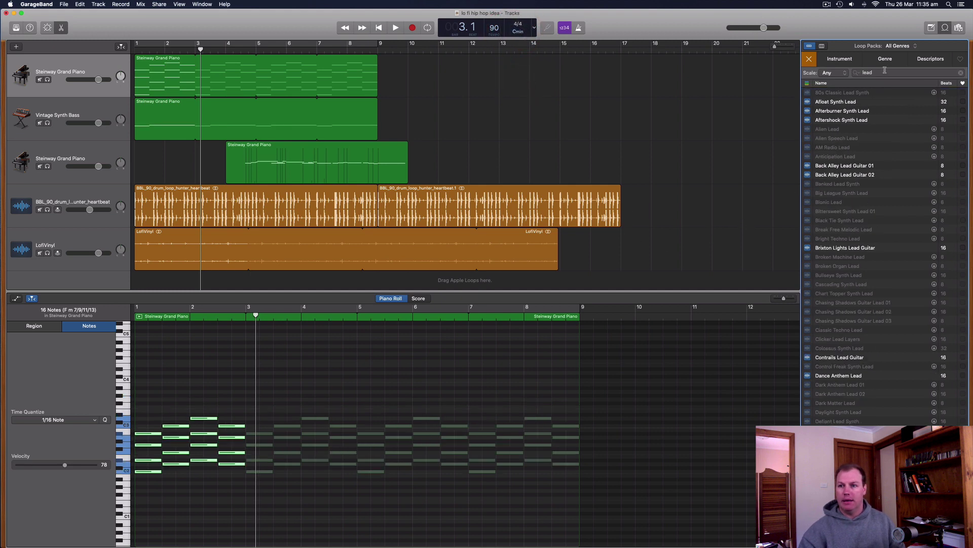
Audition Afloat Synth Lead and Back Alley Lead Guitar 01, then add Afterburner Synth Lead as a track.
click(831, 100)
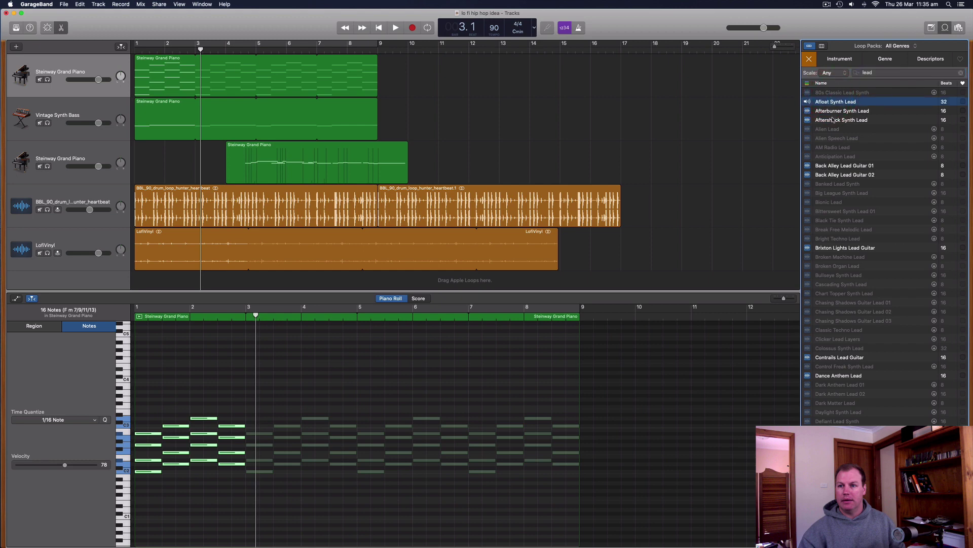
click(834, 166)
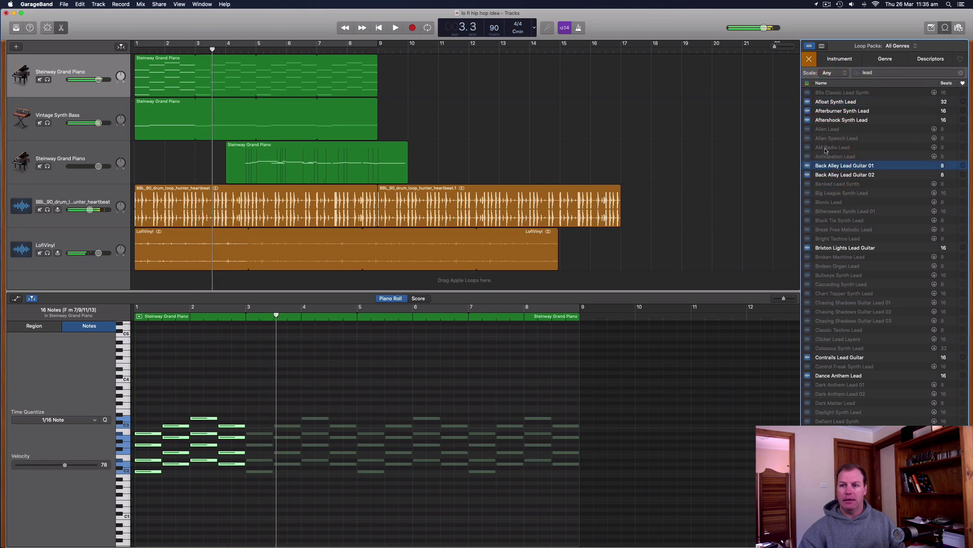
click(838, 102)
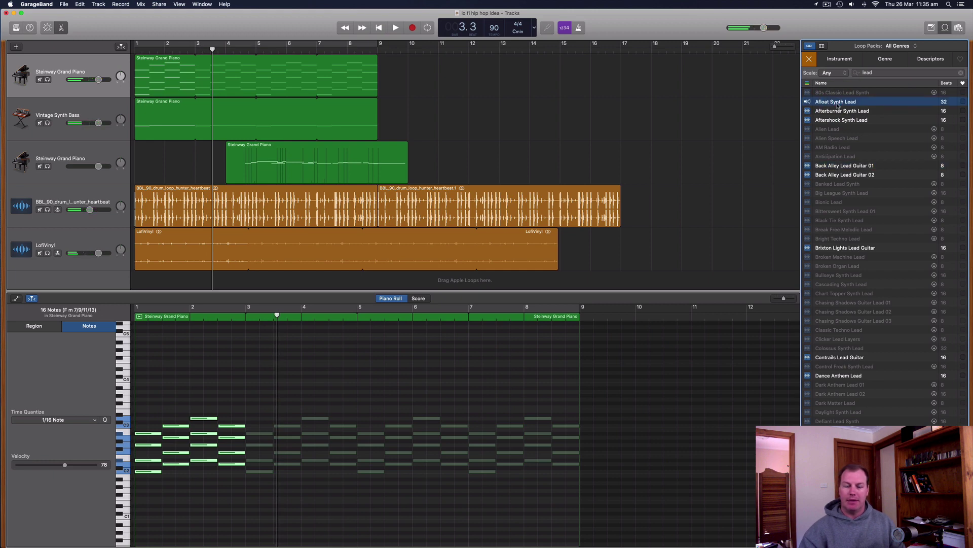
click(840, 111)
drag(839, 112, 138, 284)
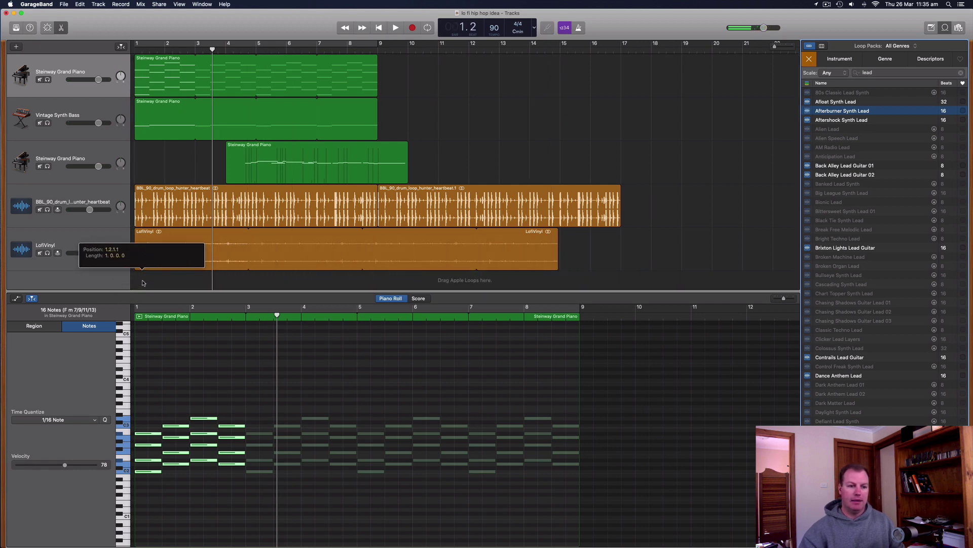
Move the Afterburner Synth Lead region to start at bar 1 and play it back.
drag(163, 239, 157, 240)
click(379, 28)
key(space)
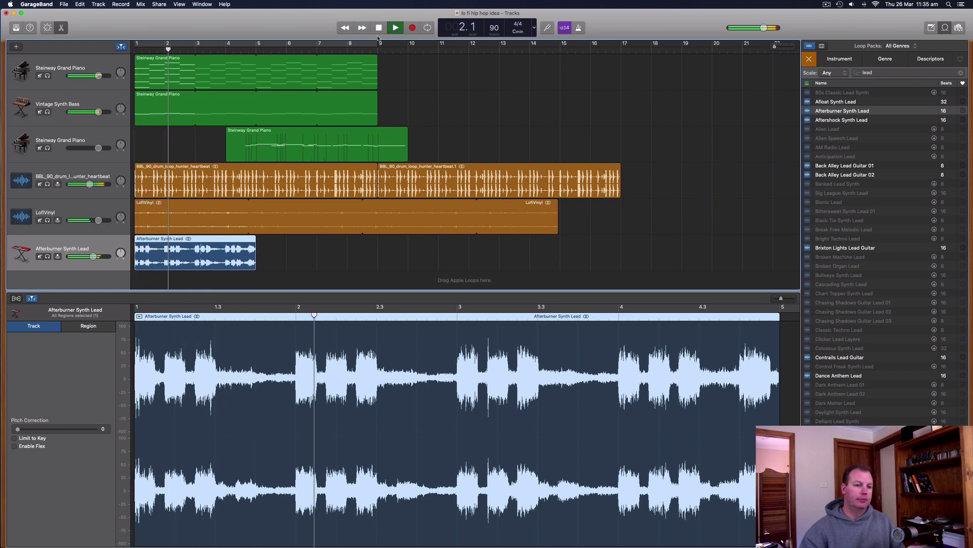
key(space)
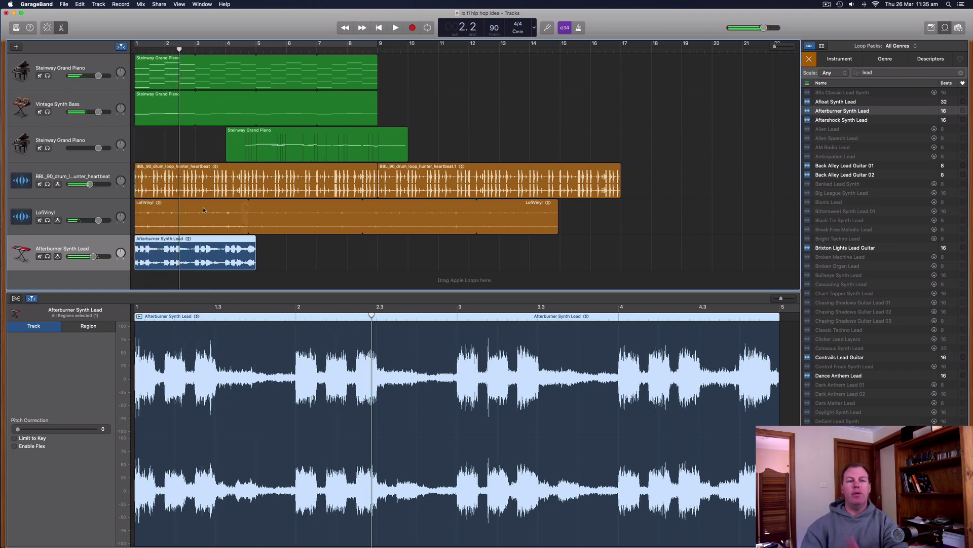
click(151, 242)
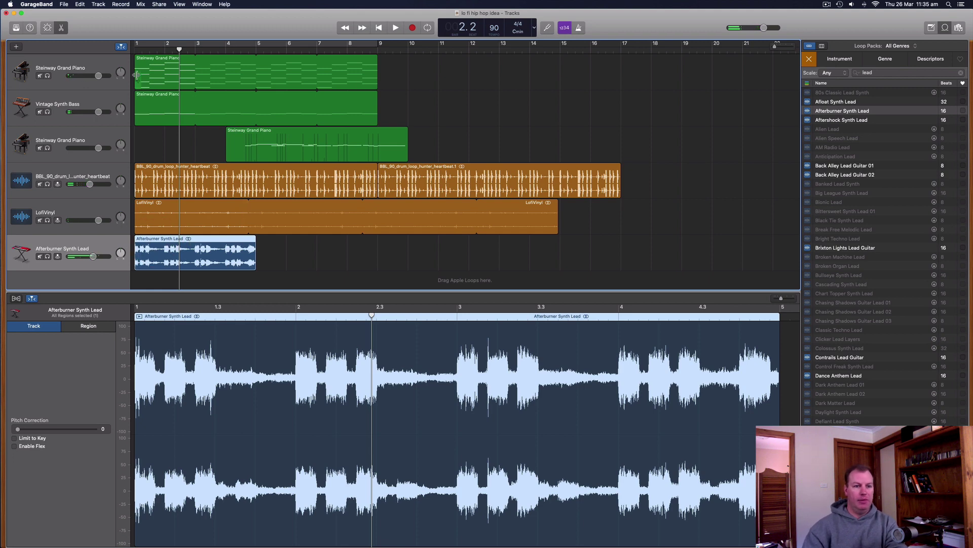
click(134, 46)
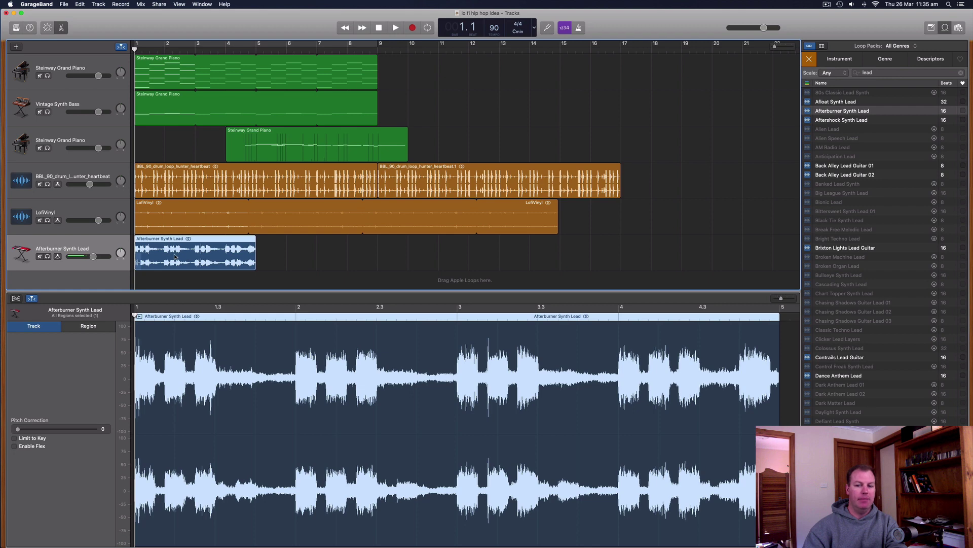
Set the project key to F minor and play to hear the loop follow it.
click(519, 34)
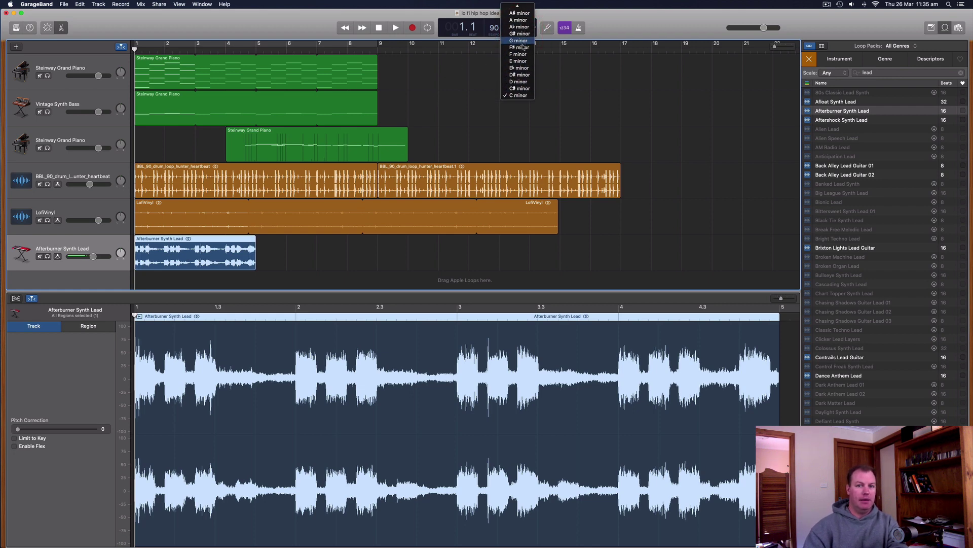
click(524, 55)
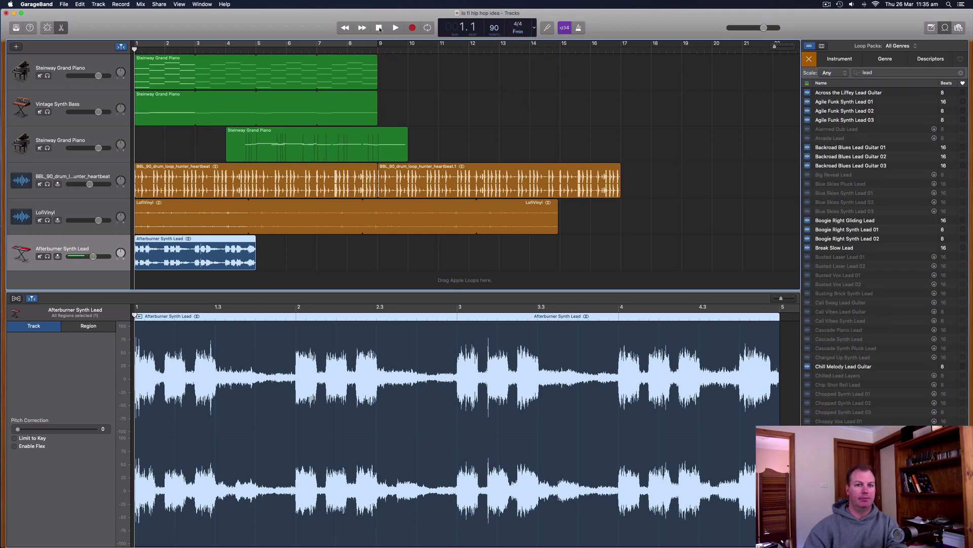
click(394, 29)
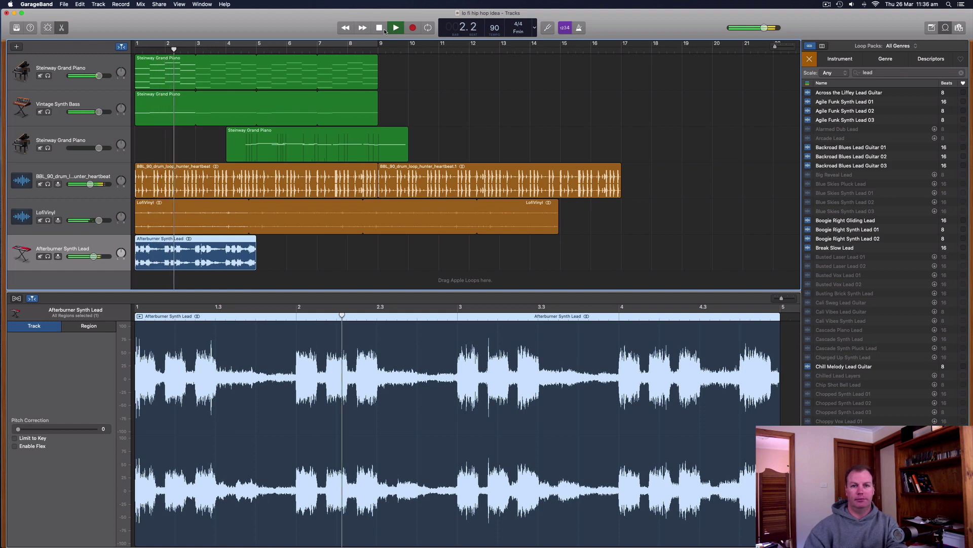
click(378, 28)
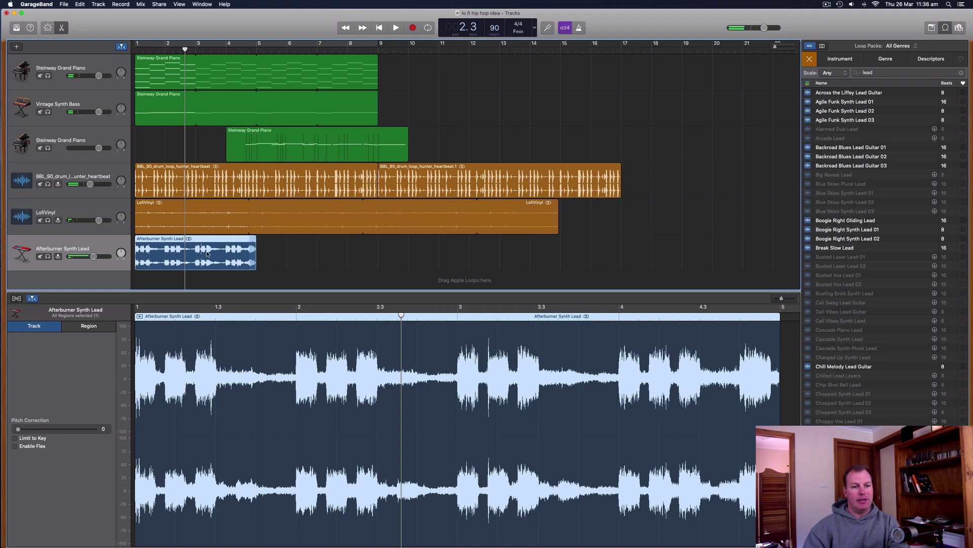
click(192, 240)
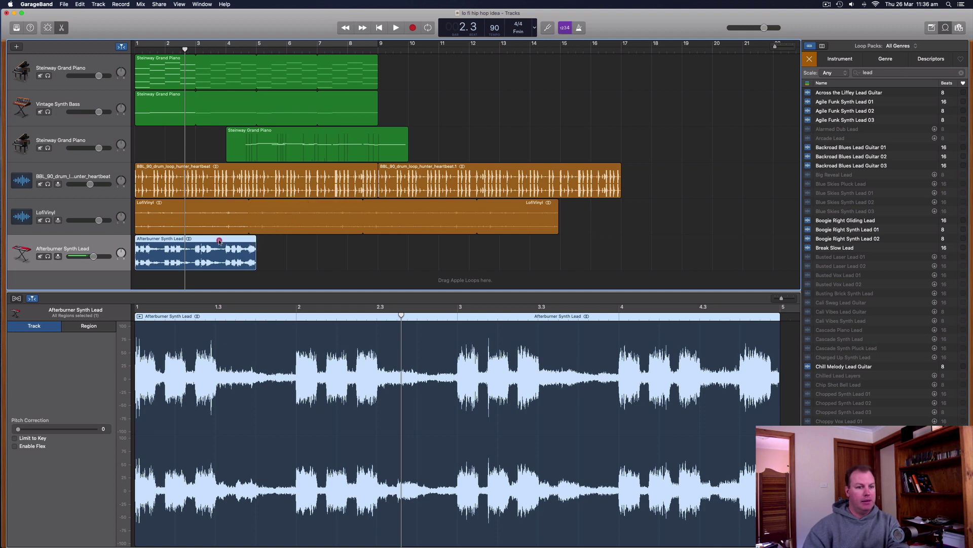
click(205, 248)
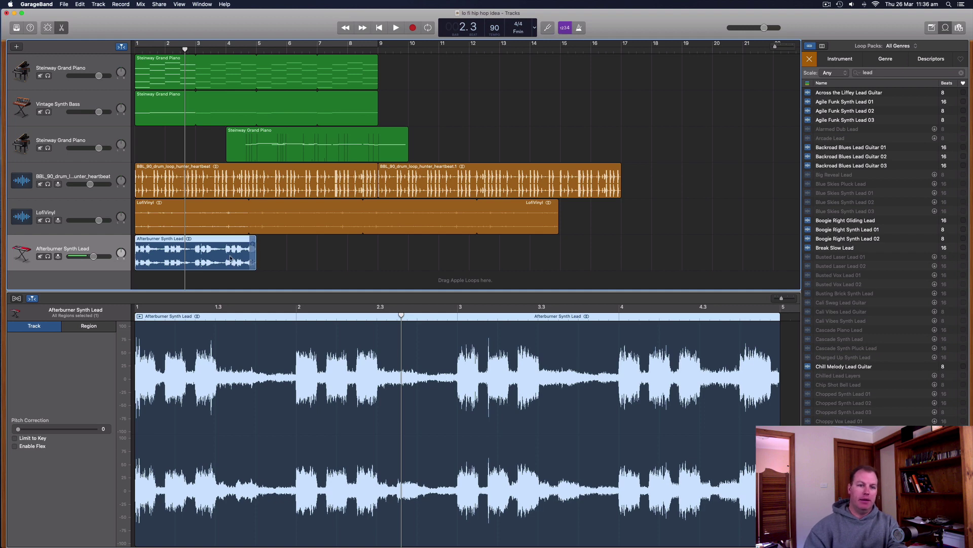
Set the key back to C minor, lower Afterburner to -5 dB, then delete its track and regions.
click(518, 28)
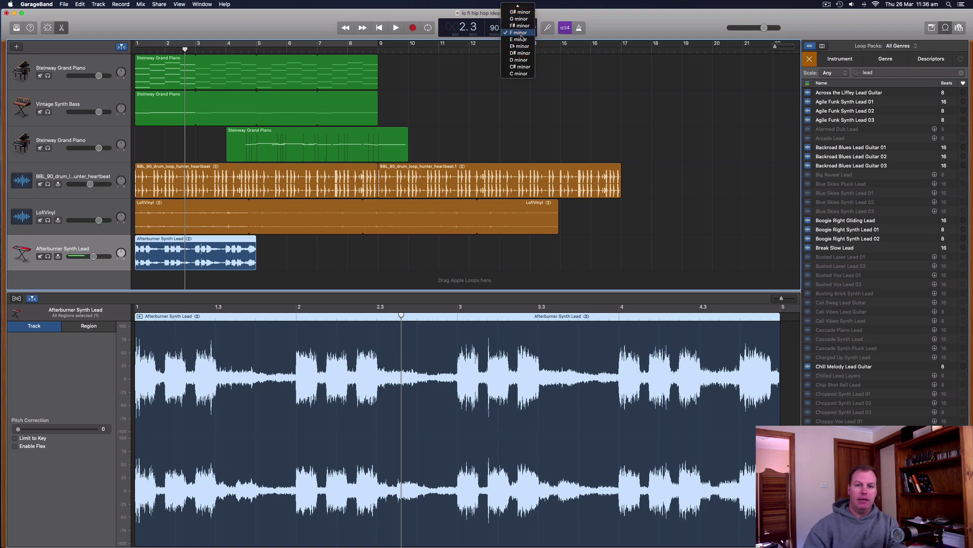
click(525, 76)
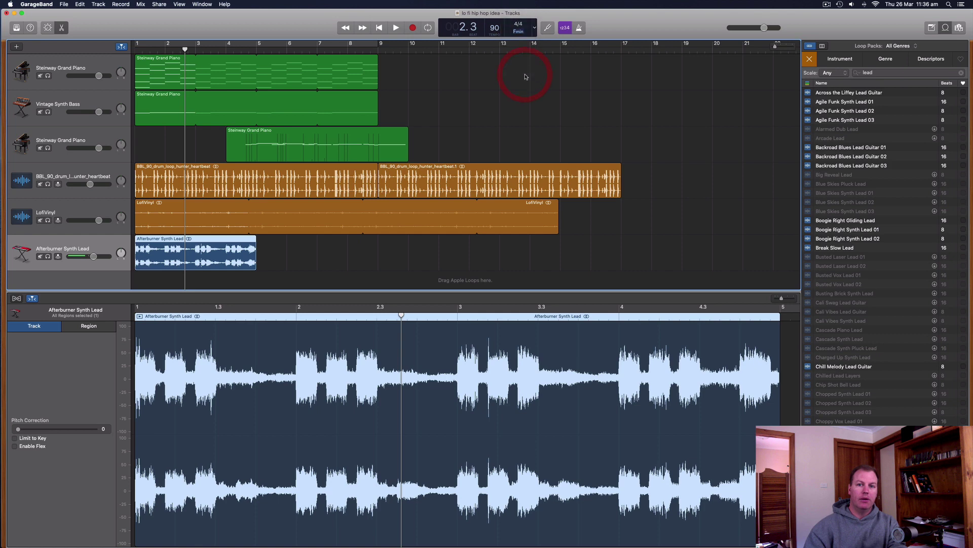
drag(94, 257, 80, 258)
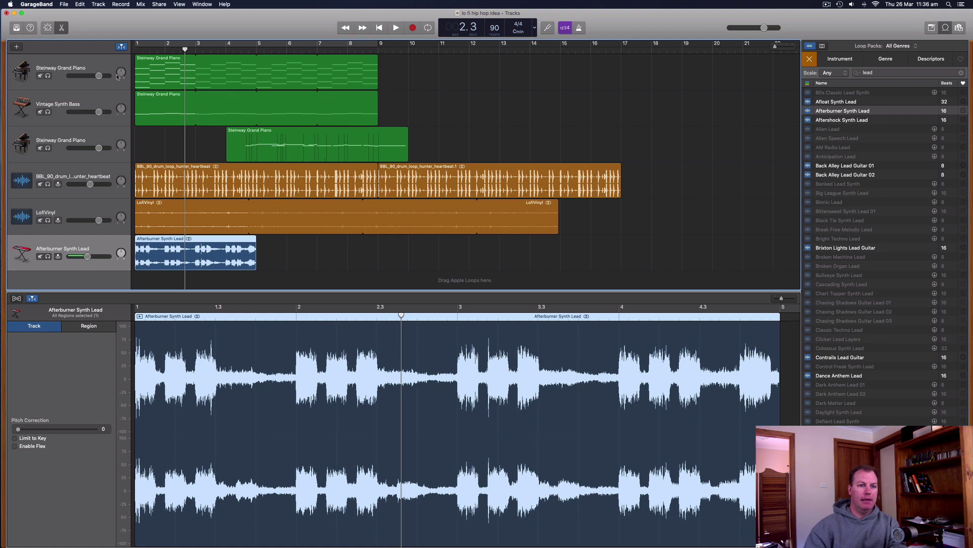
right_click(96, 239)
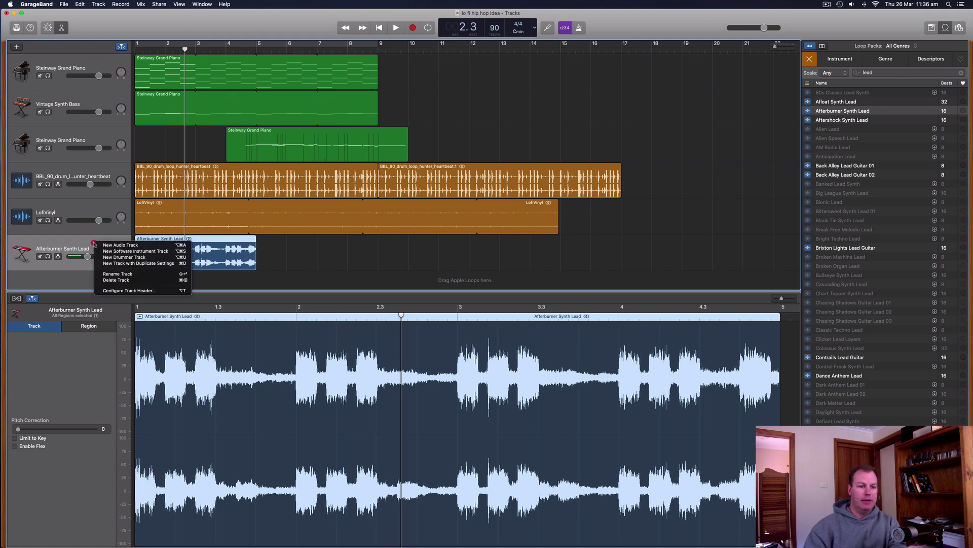
click(130, 281)
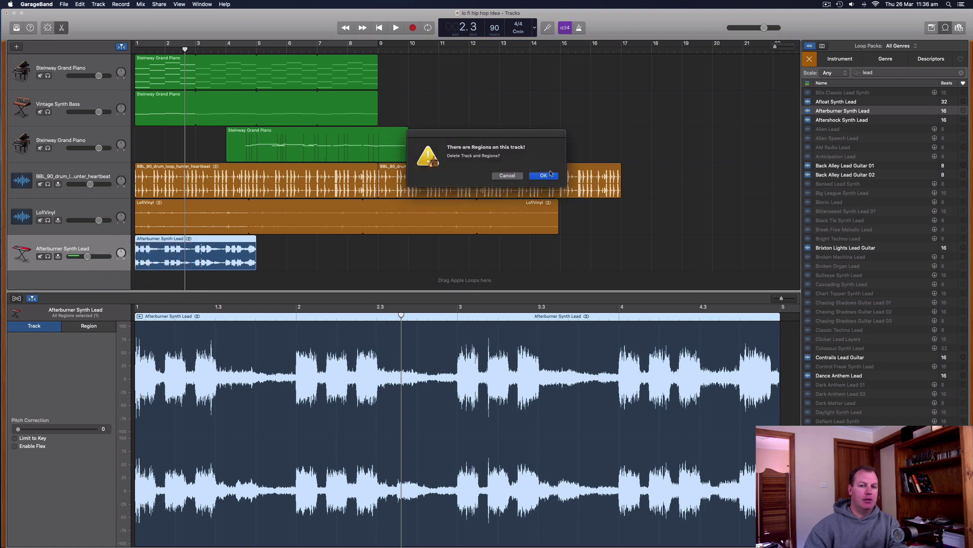
click(544, 176)
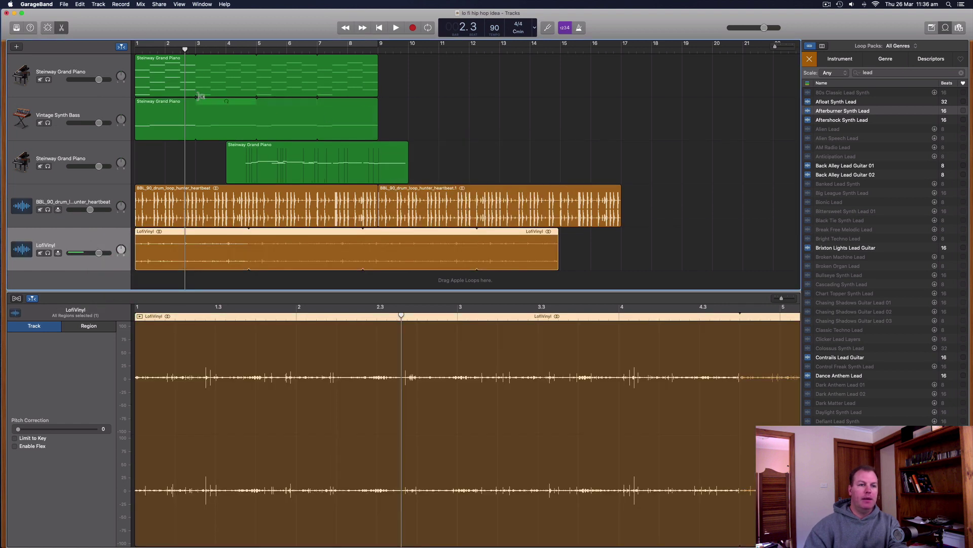
Open the first piano region and raise its 16 chord notes a whole step to D minor.
click(113, 65)
key(b)
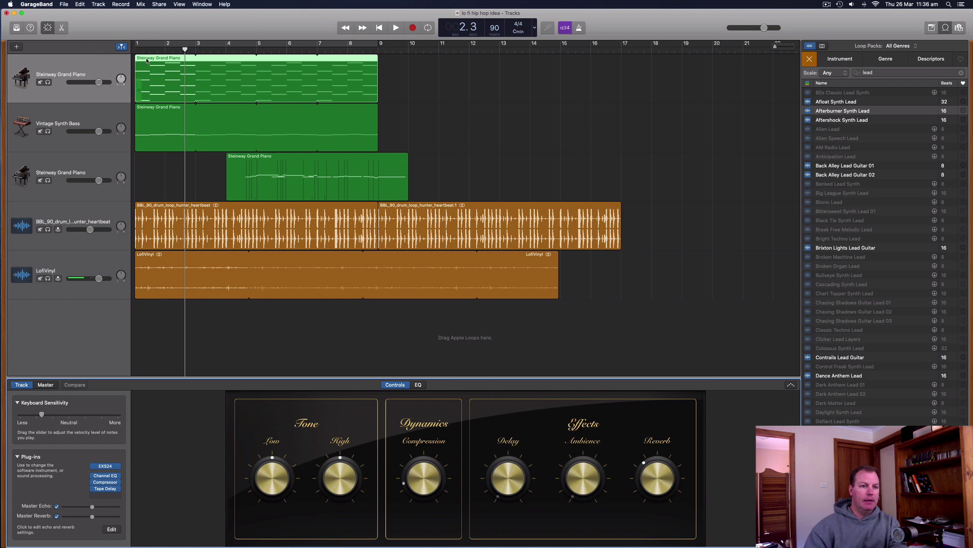
double_click(148, 60)
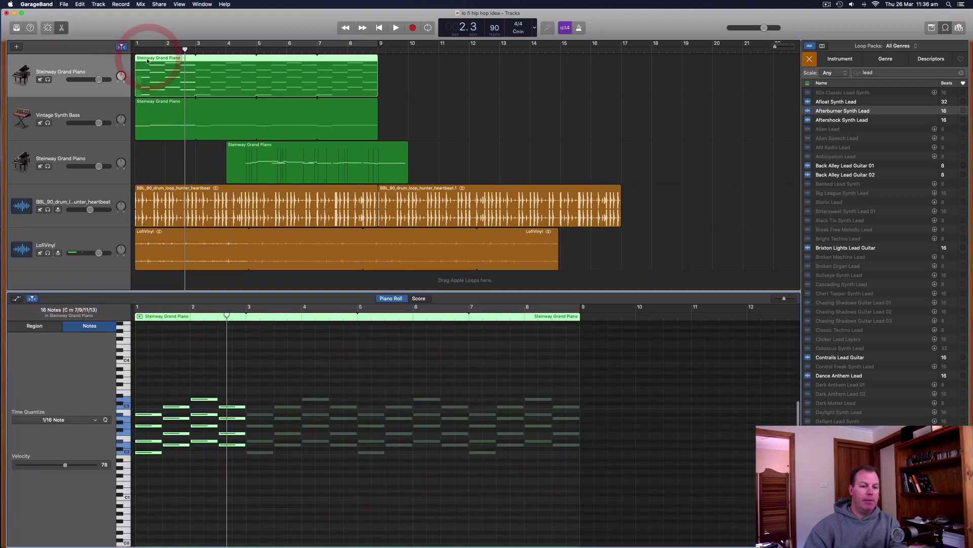
click(156, 479)
drag(155, 479, 147, 402)
drag(232, 470, 152, 387)
drag(143, 455, 144, 447)
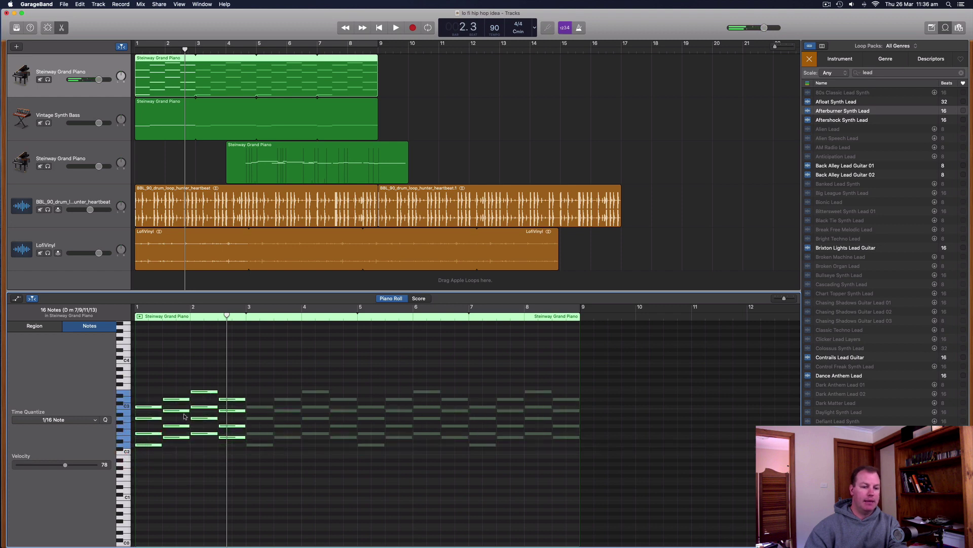
Raise the four bass notes and 20 melody notes two semitones, then play back from bar 4.45.
click(161, 102)
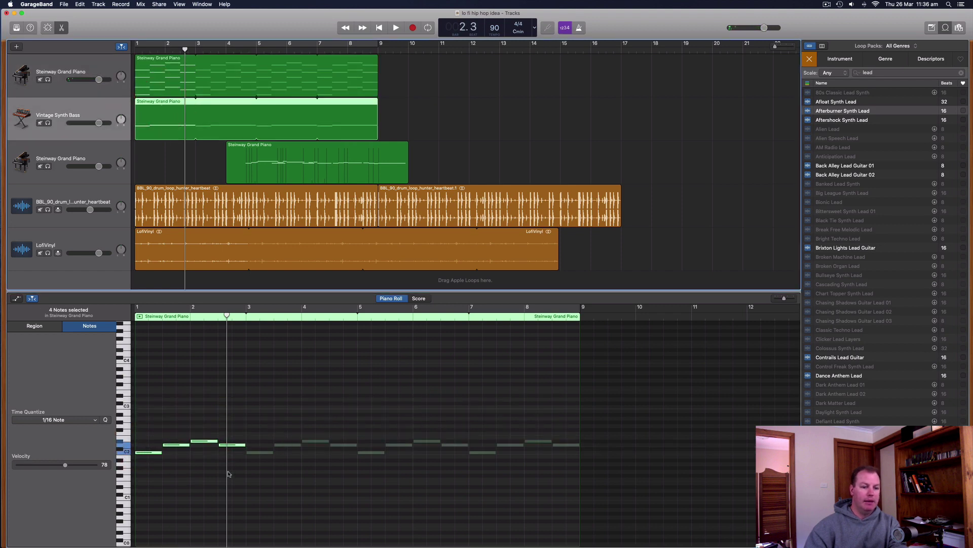
drag(150, 453, 149, 446)
click(252, 144)
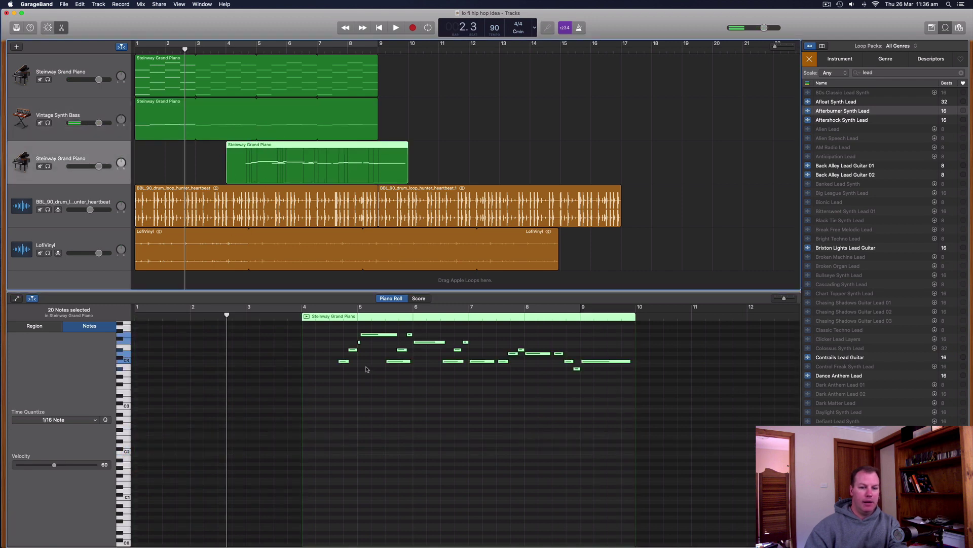
drag(345, 363, 344, 356)
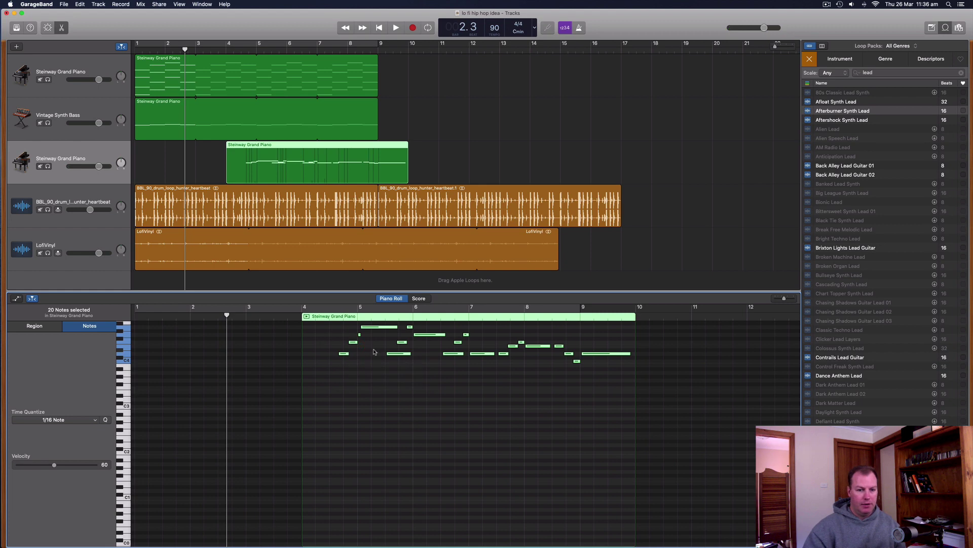
click(250, 48)
click(242, 48)
key(space)
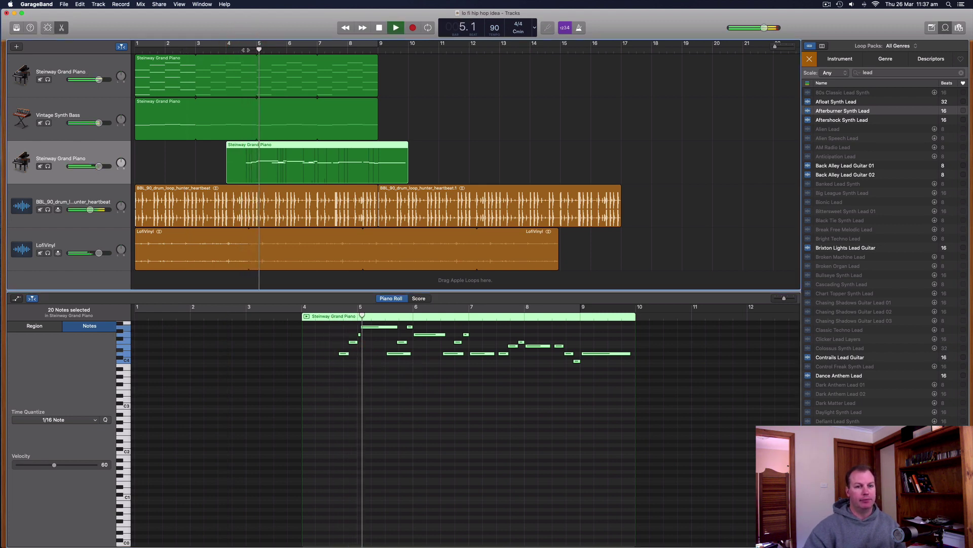
key(space)
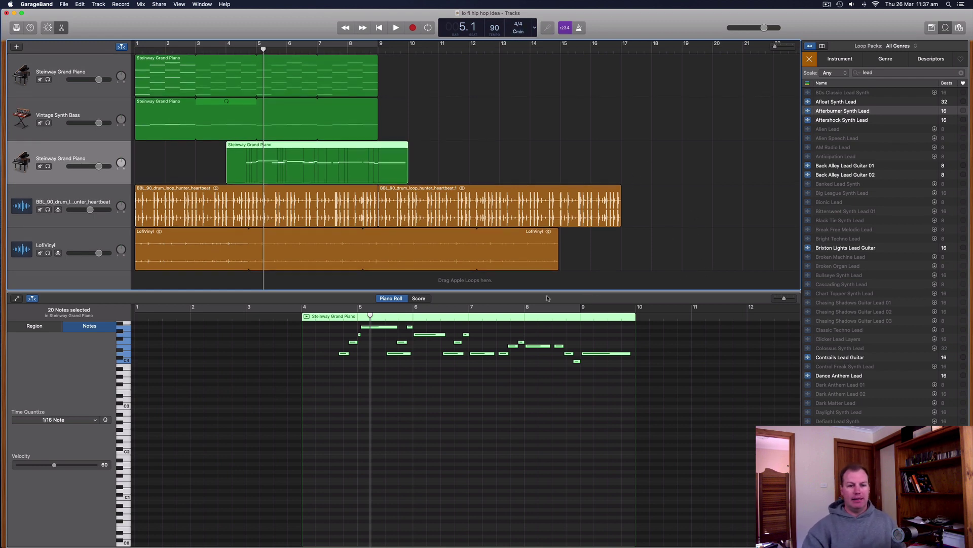
Close the editor and Loop Browser, select every region, and cut them.
click(63, 28)
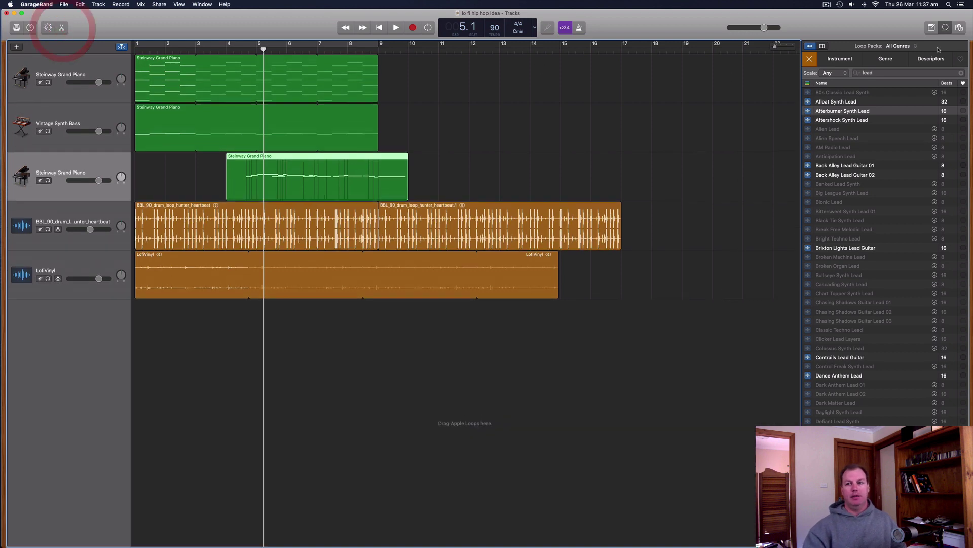
click(946, 28)
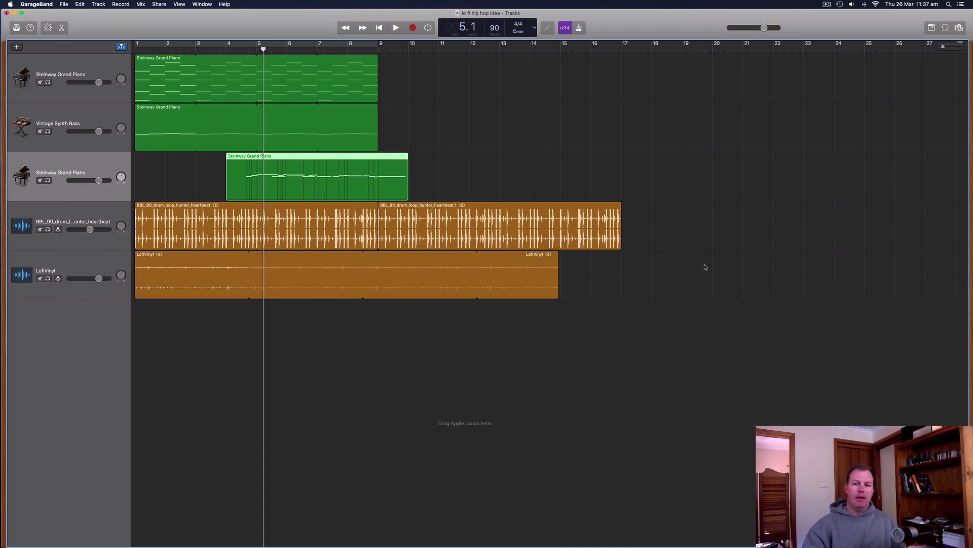
drag(744, 278, 151, 81)
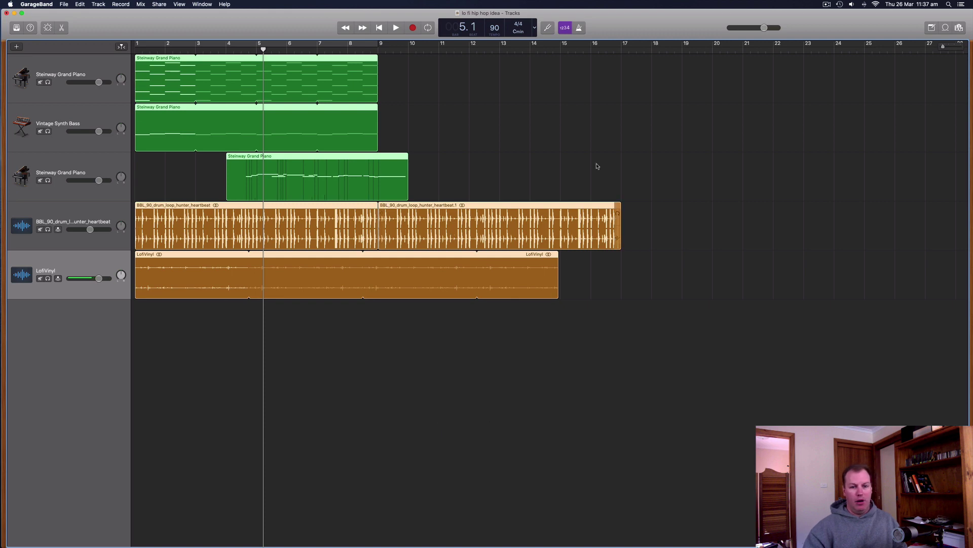
click(81, 4)
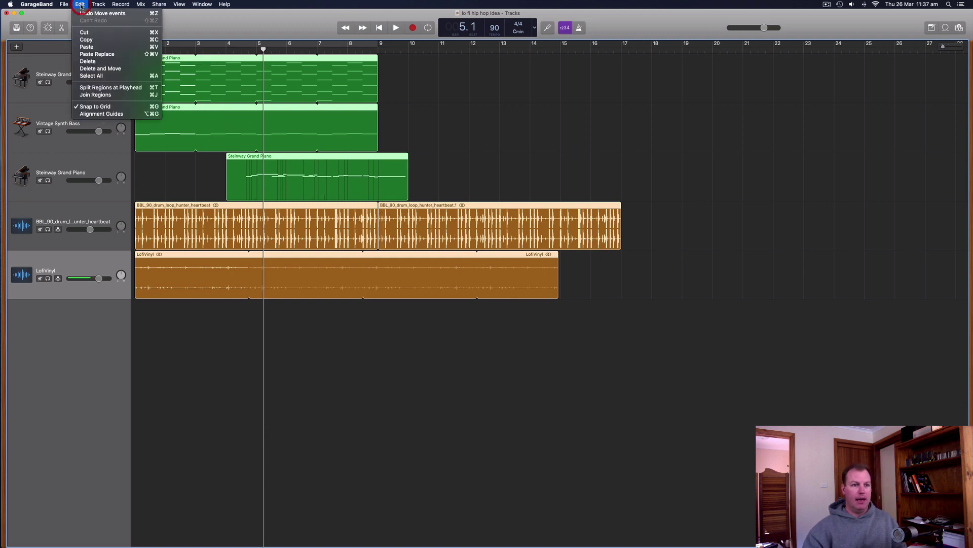
click(117, 33)
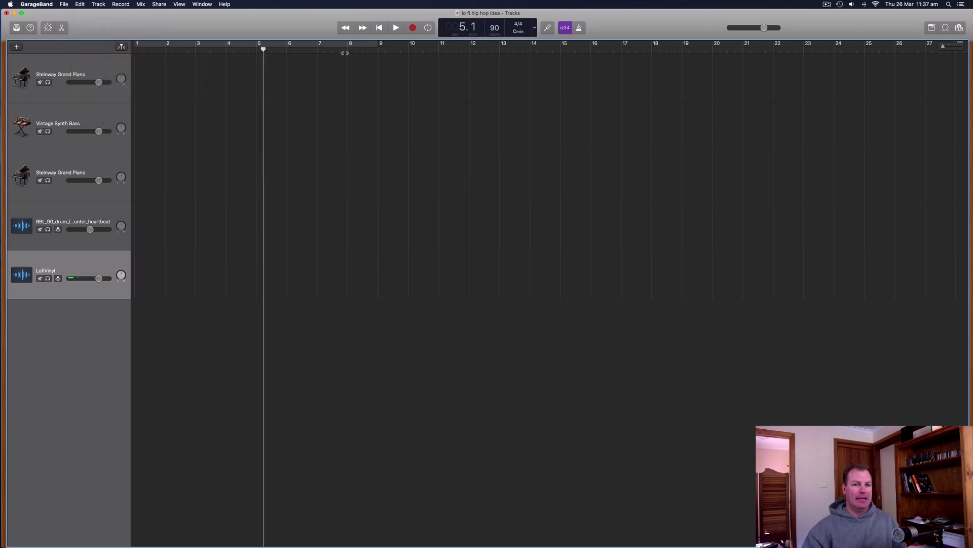
Set the project key to D minor and paste the regions back at bar 1.
click(517, 32)
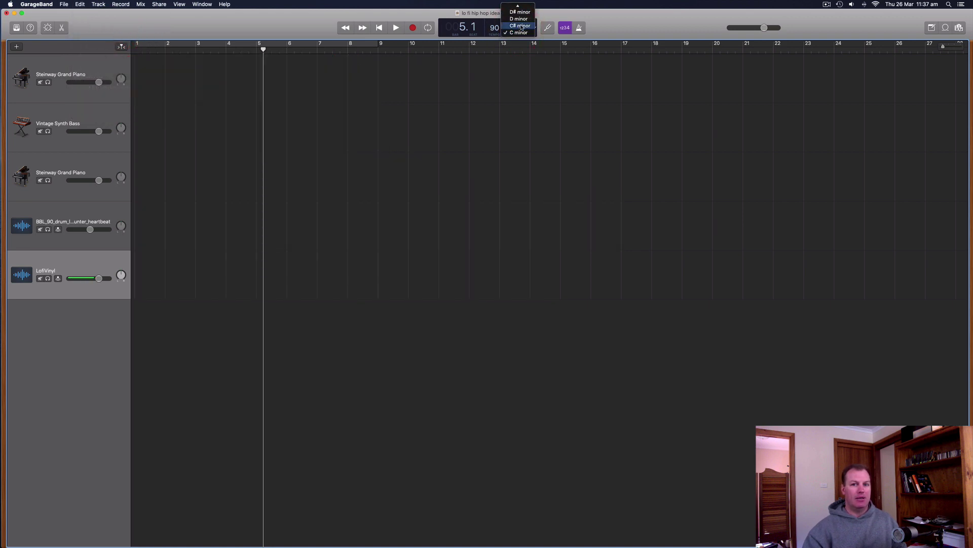
click(519, 19)
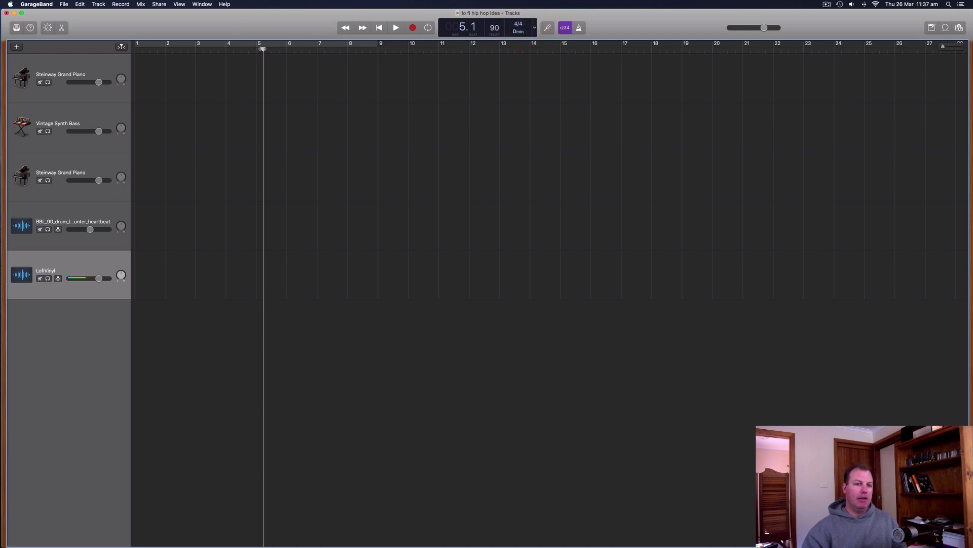
drag(263, 45, 135, 45)
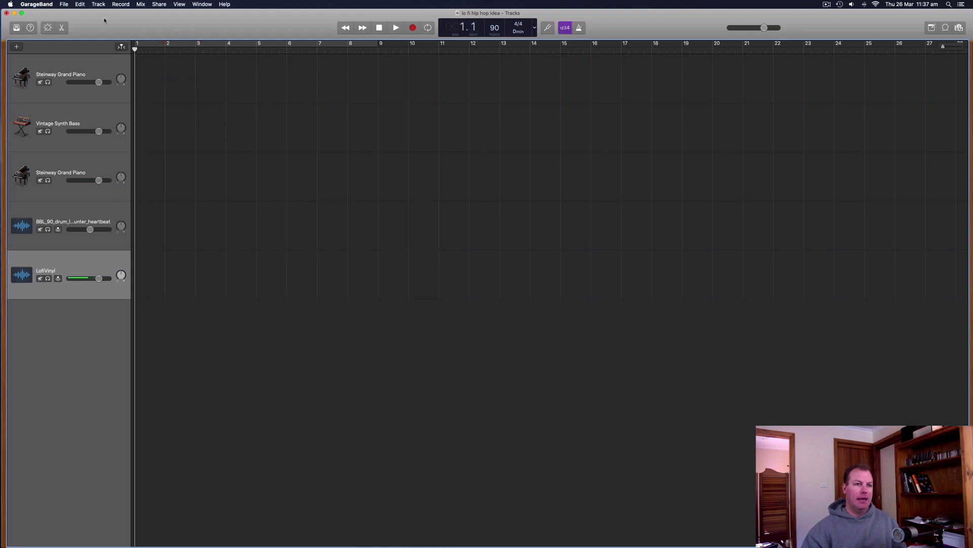
click(80, 4)
click(95, 46)
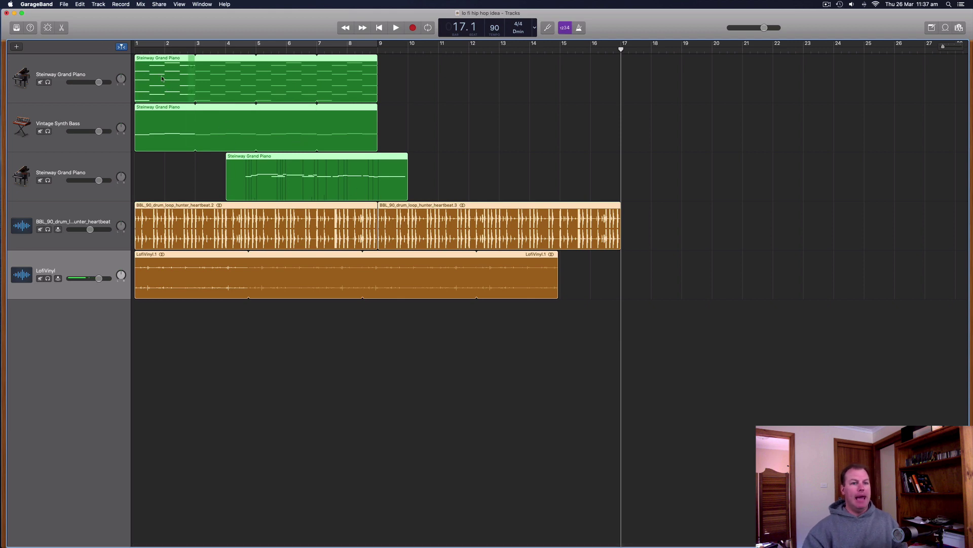
click(134, 48)
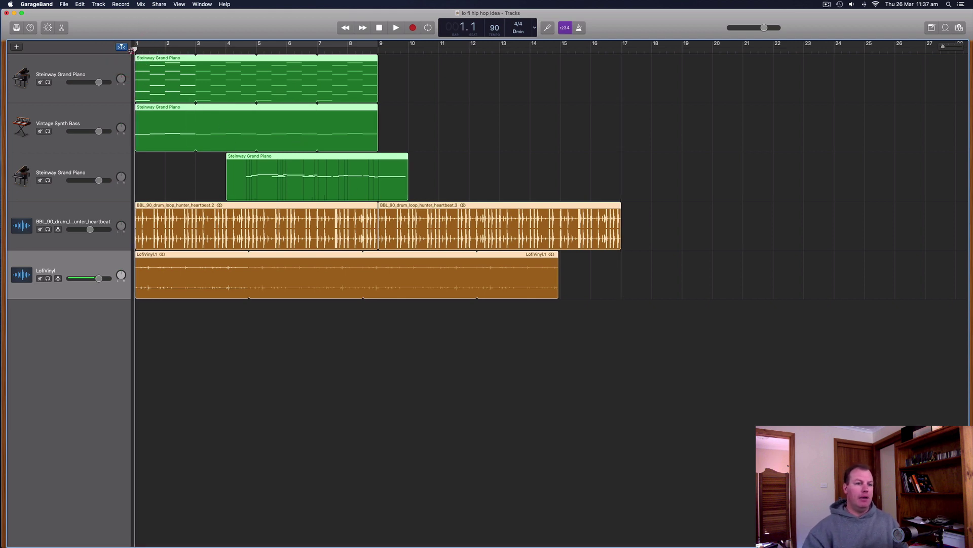
Open the first piano region's notes, play the project, then switch the key to C minor and replay.
click(134, 47)
double_click(150, 60)
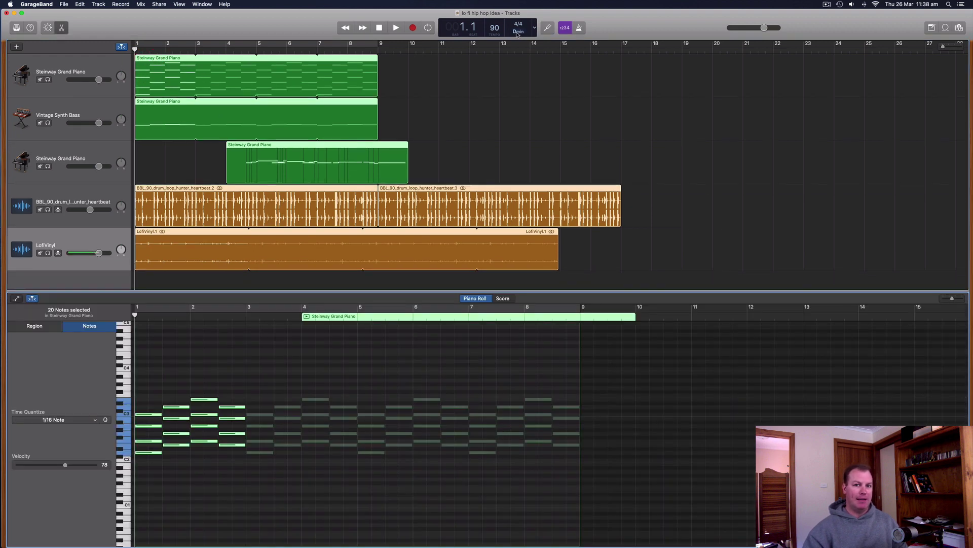
key(space)
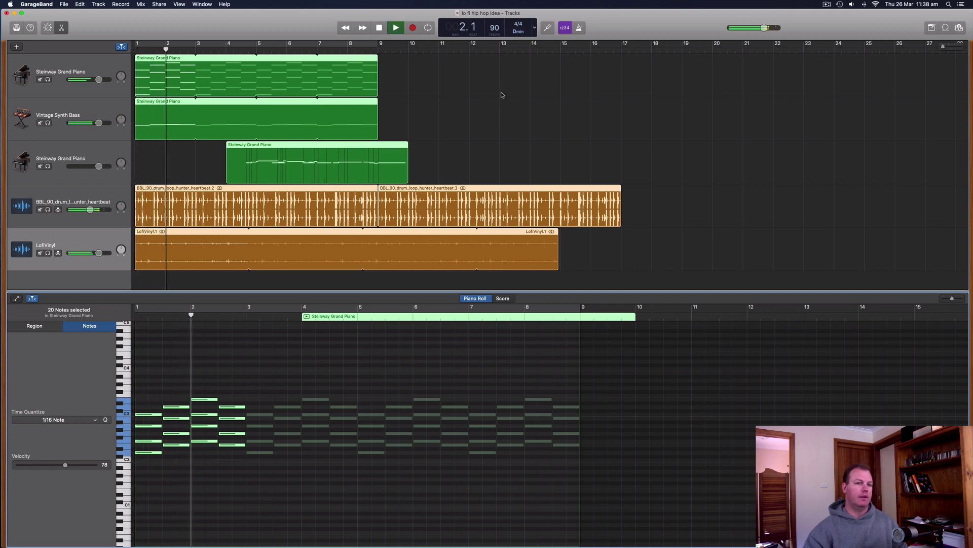
key(space)
click(520, 34)
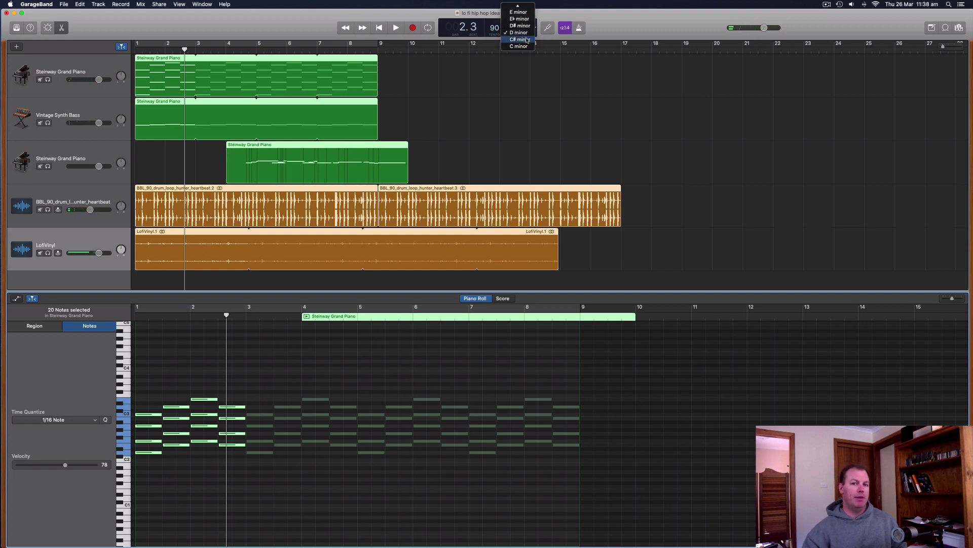
click(519, 47)
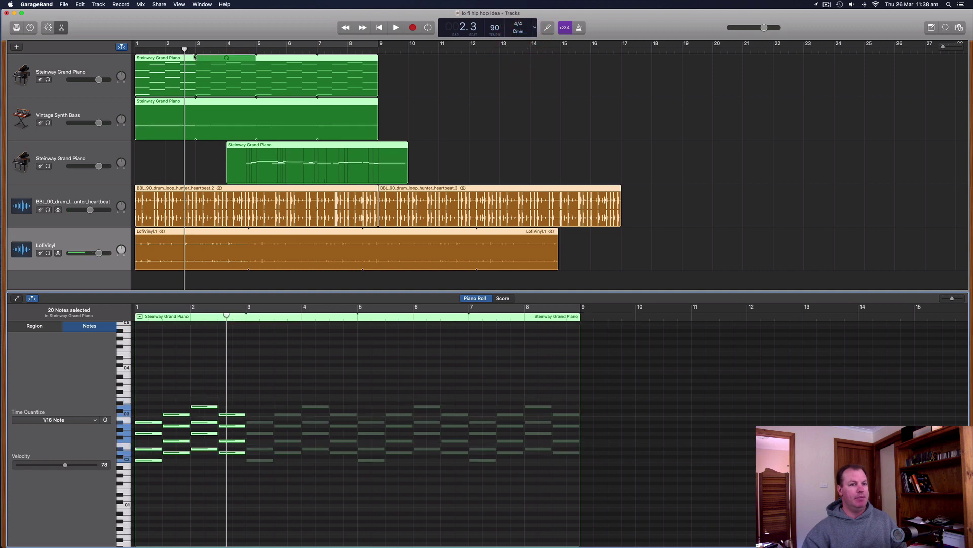
click(128, 51)
key(space)
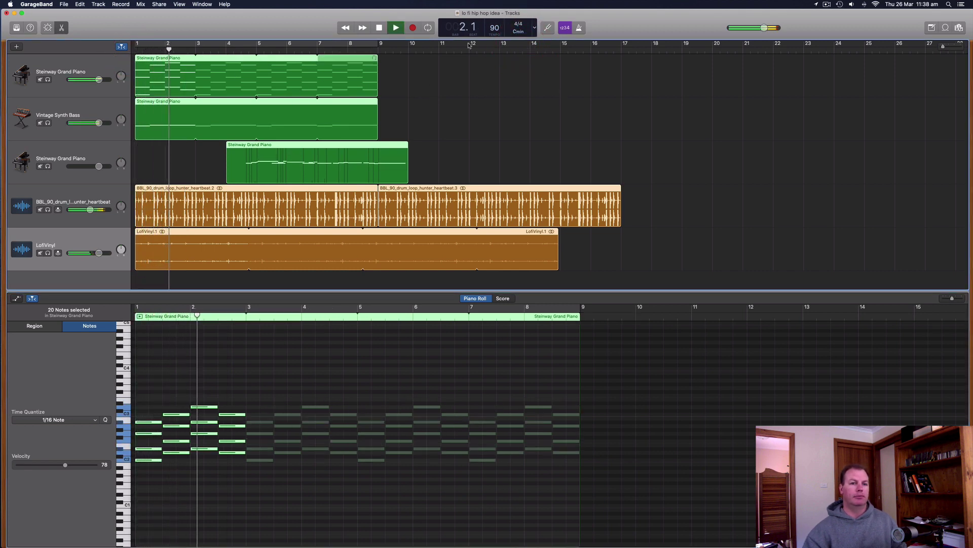
key(space)
Change the project key to E♭ minor and play it from bar 1.
click(517, 30)
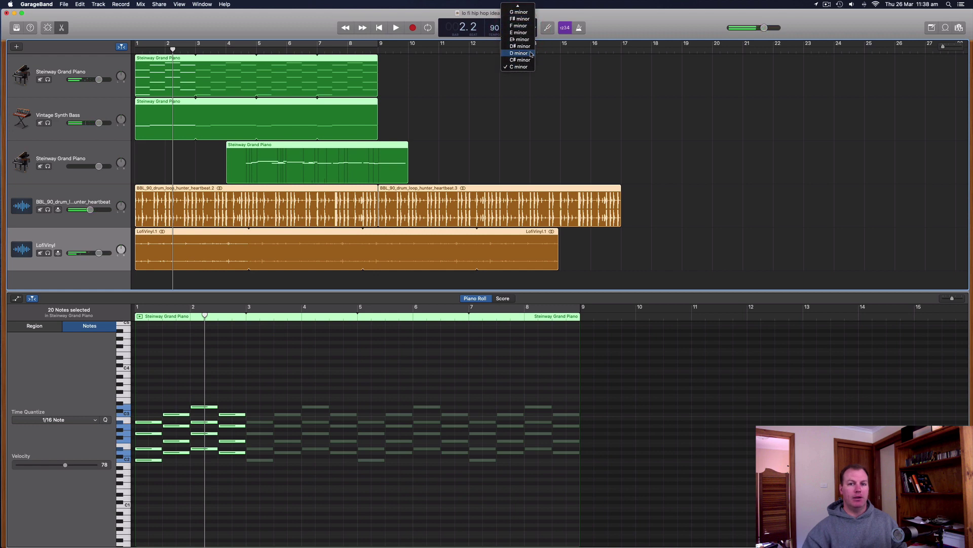
click(525, 39)
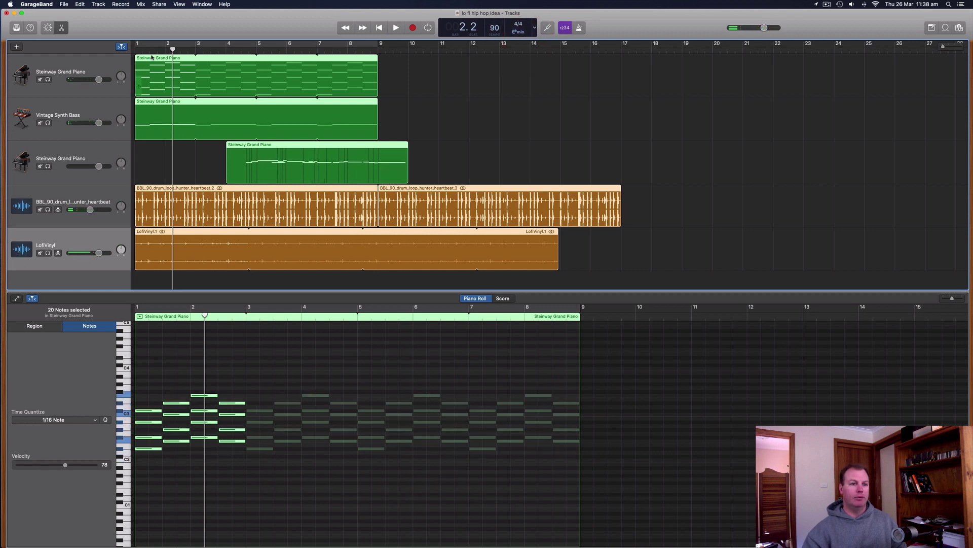
key(Return)
key(space)
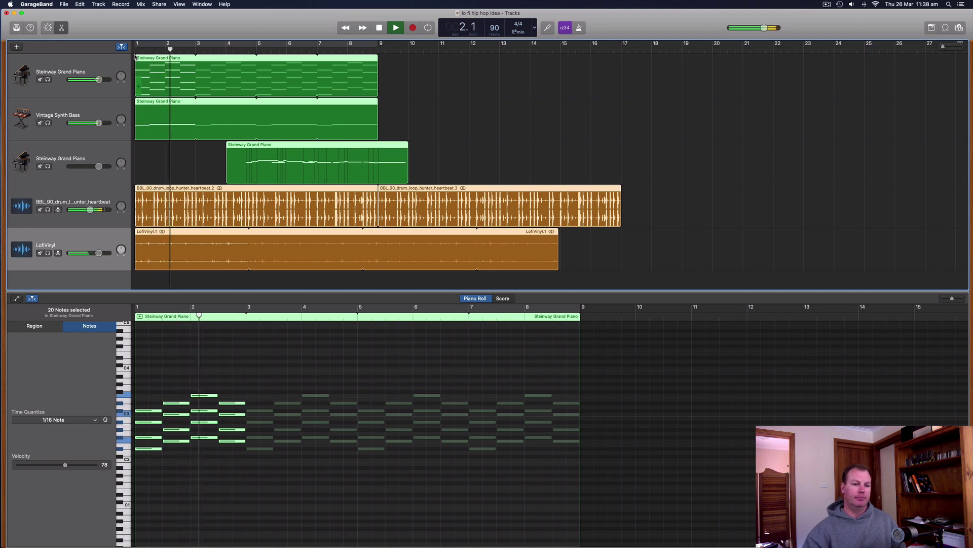
key(space)
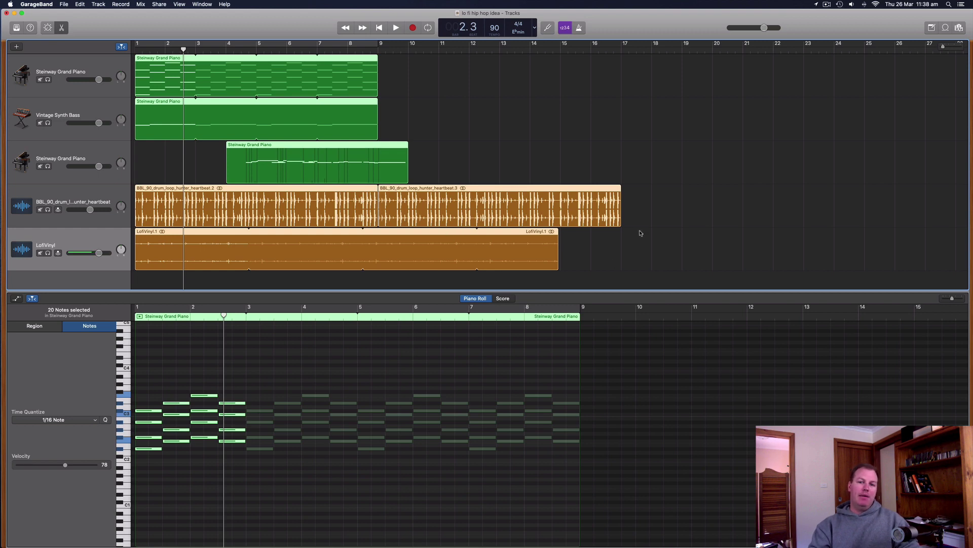
click(517, 32)
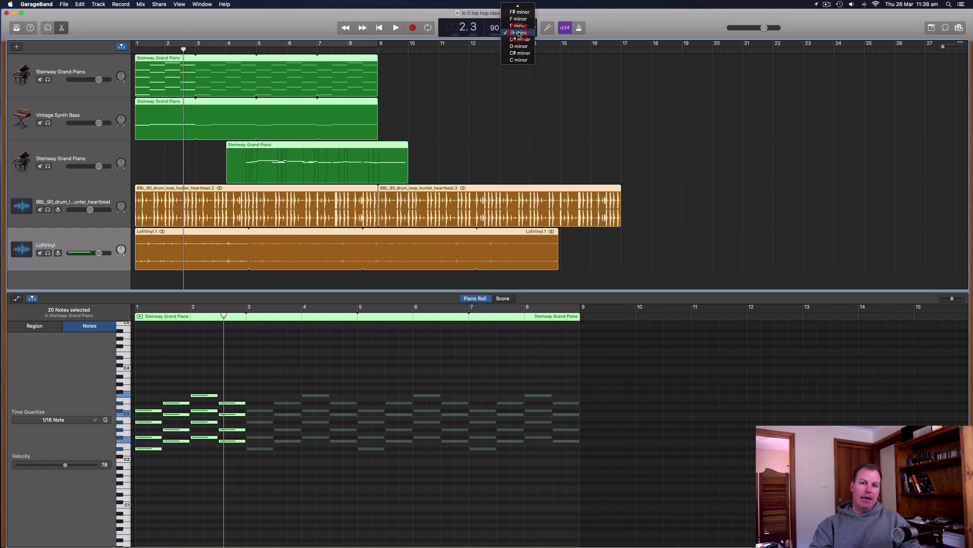
click(517, 32)
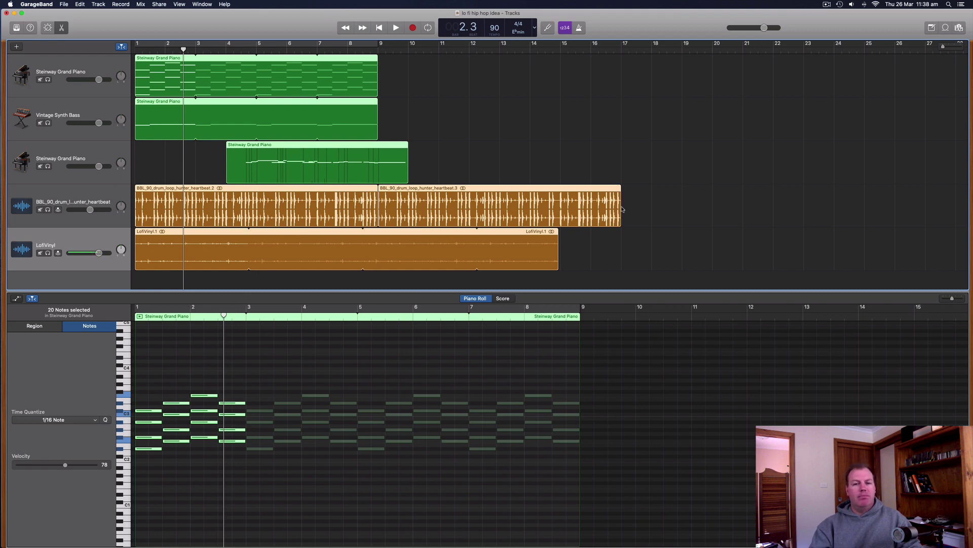
click(453, 132)
drag(452, 133, 218, 81)
click(476, 133)
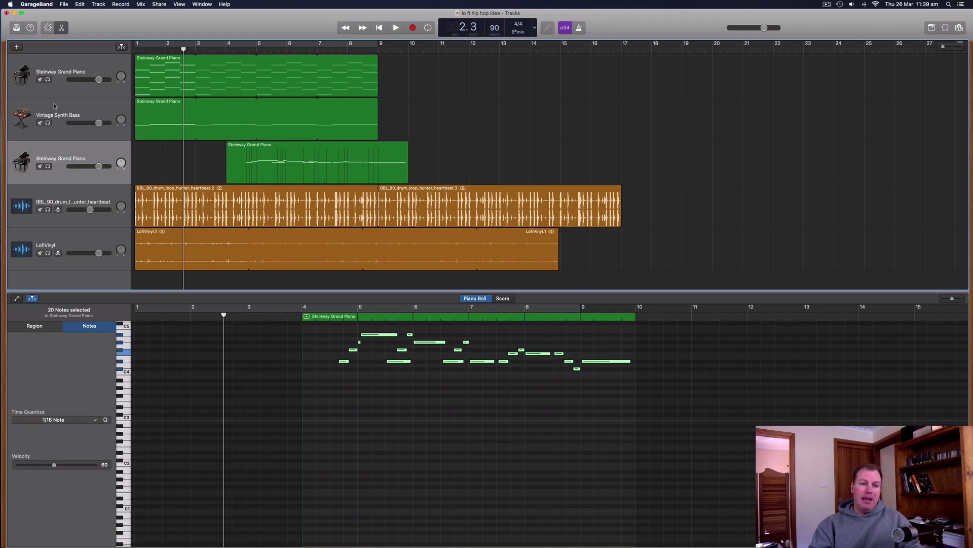
click(149, 88)
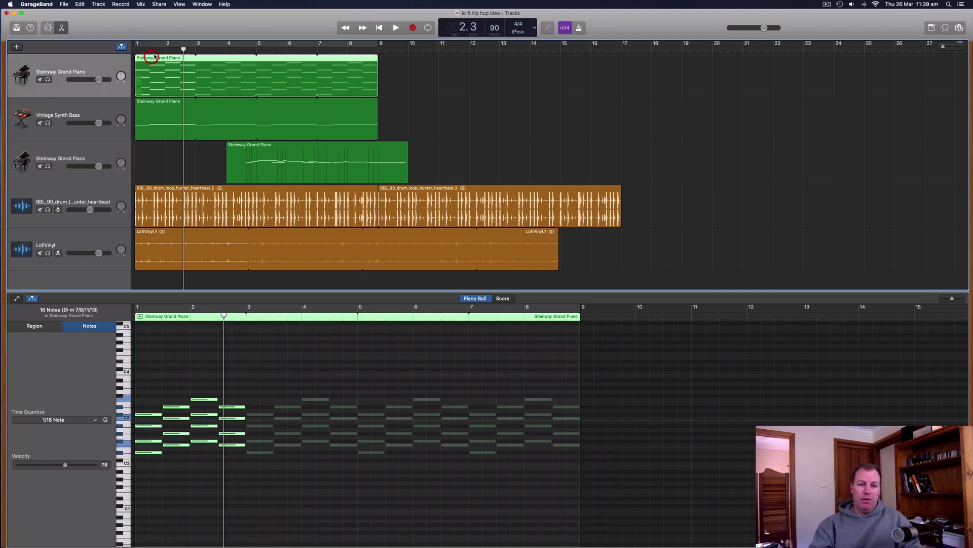